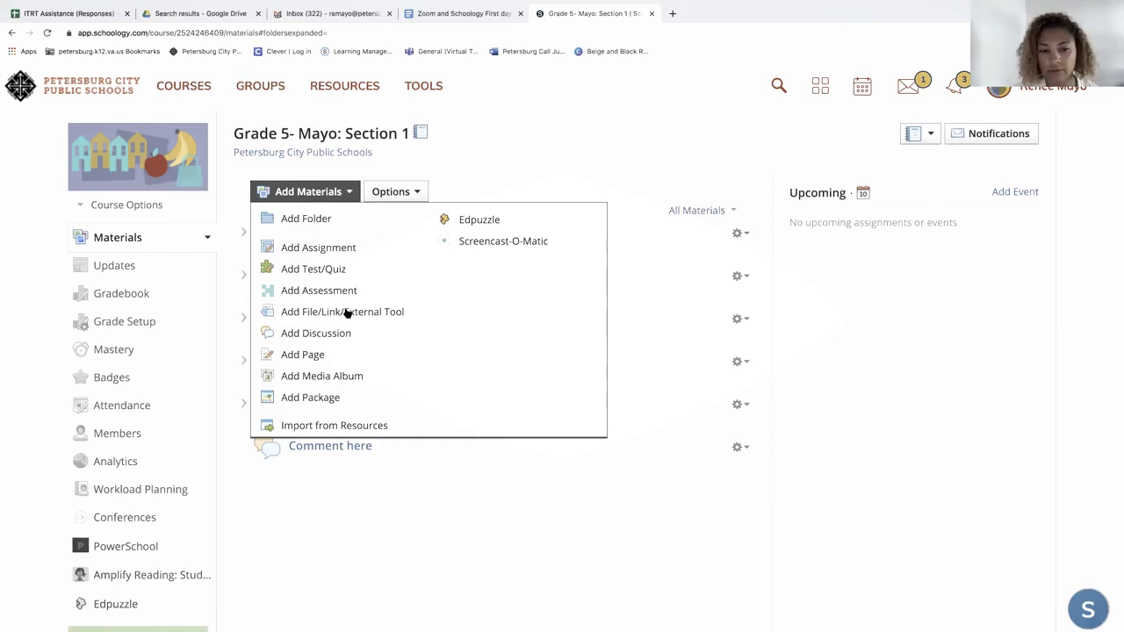
- Start adding an external tool to the course materials and choose Zoom as its tool provider
{"action": "left_click", "coordinate": [347, 313]}
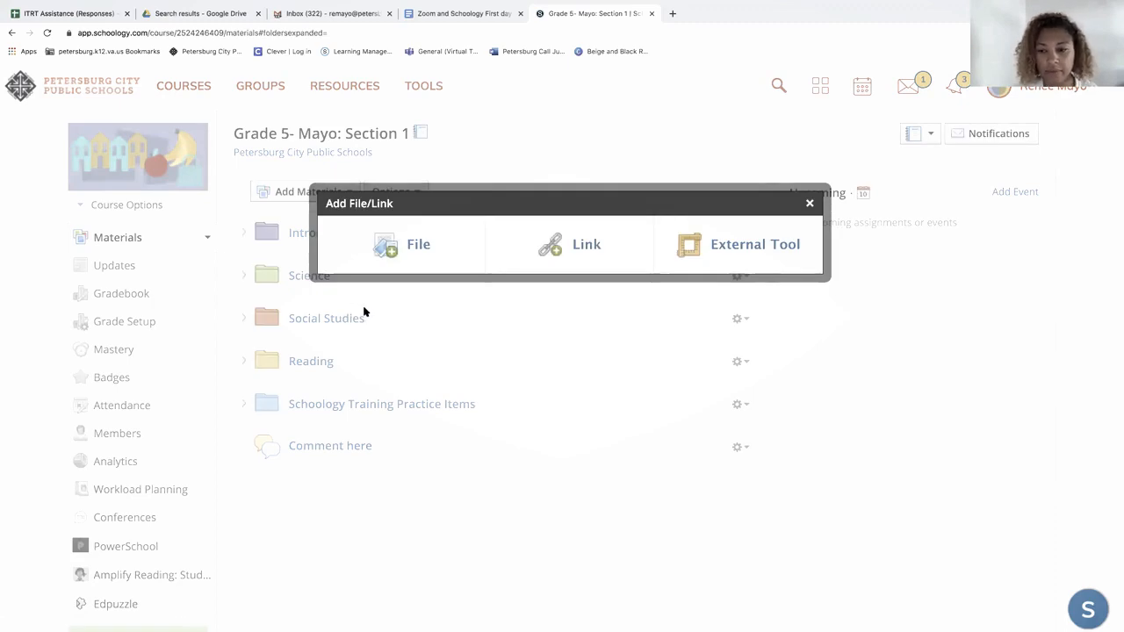
{"action": "left_click", "coordinate": [748, 249]}
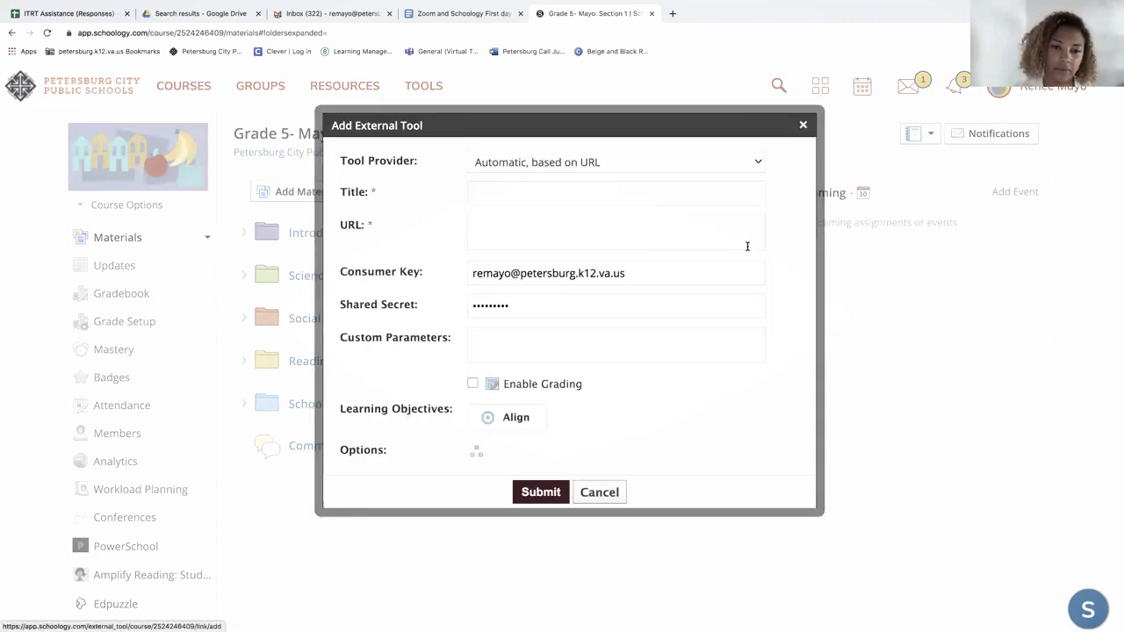
{"action": "left_click", "coordinate": [744, 165]}
{"action": "left_click", "coordinate": [744, 165]}
{"action": "left_click", "coordinate": [758, 164]}
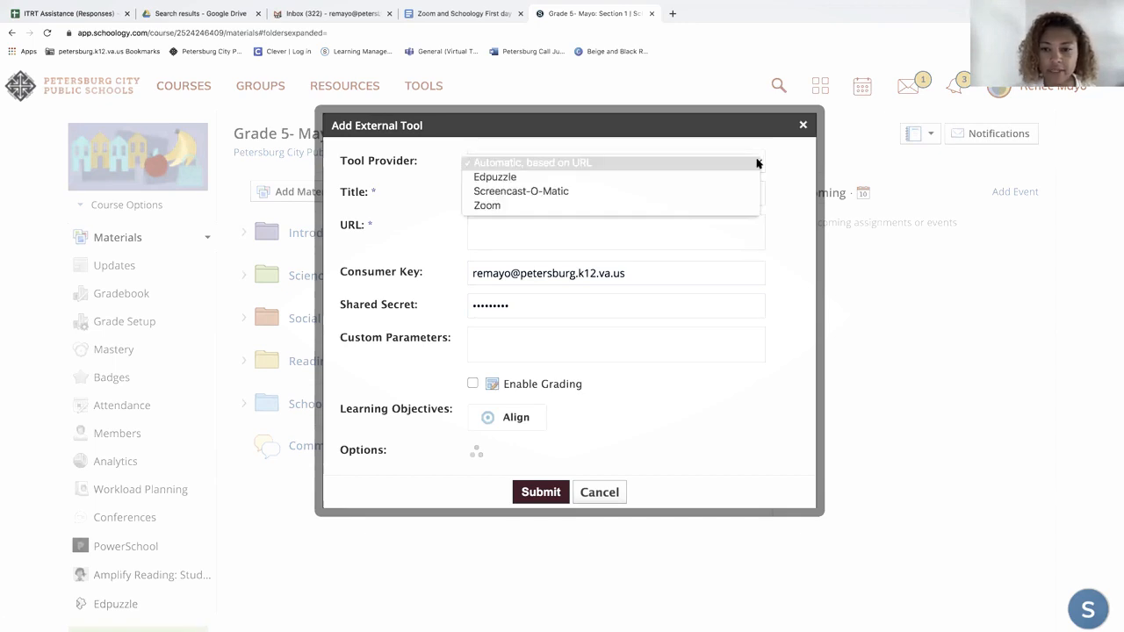
{"action": "left_click", "coordinate": [710, 207]}
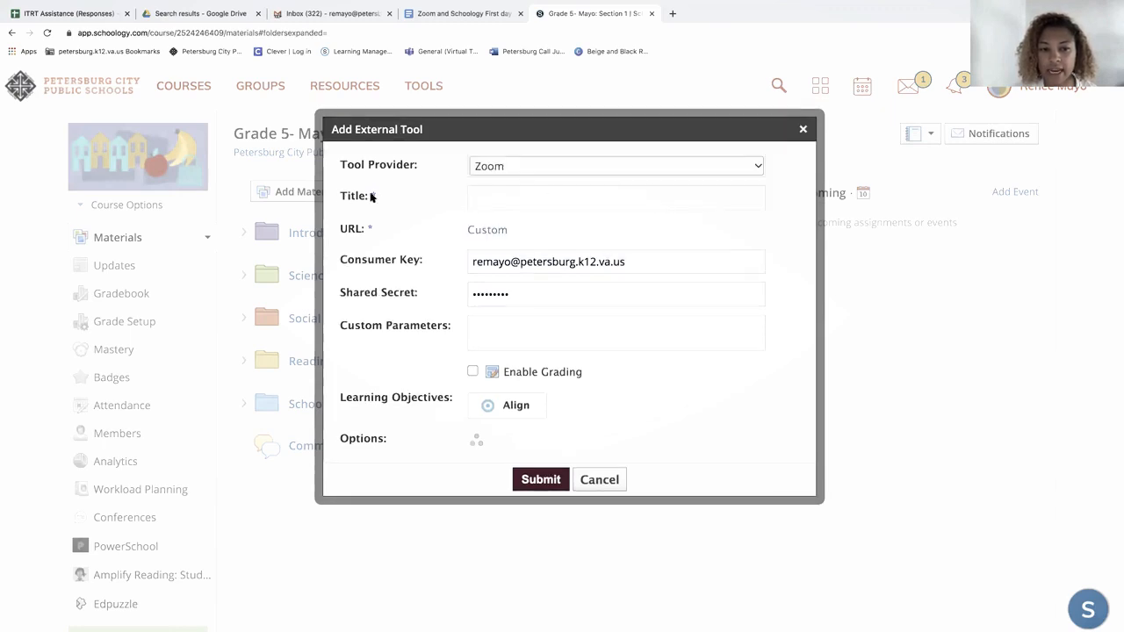
- Give the external tool the title Zoom and submit it to the course
{"action": "left_click", "coordinate": [493, 198]}
{"action": "left_click", "coordinate": [495, 219]}
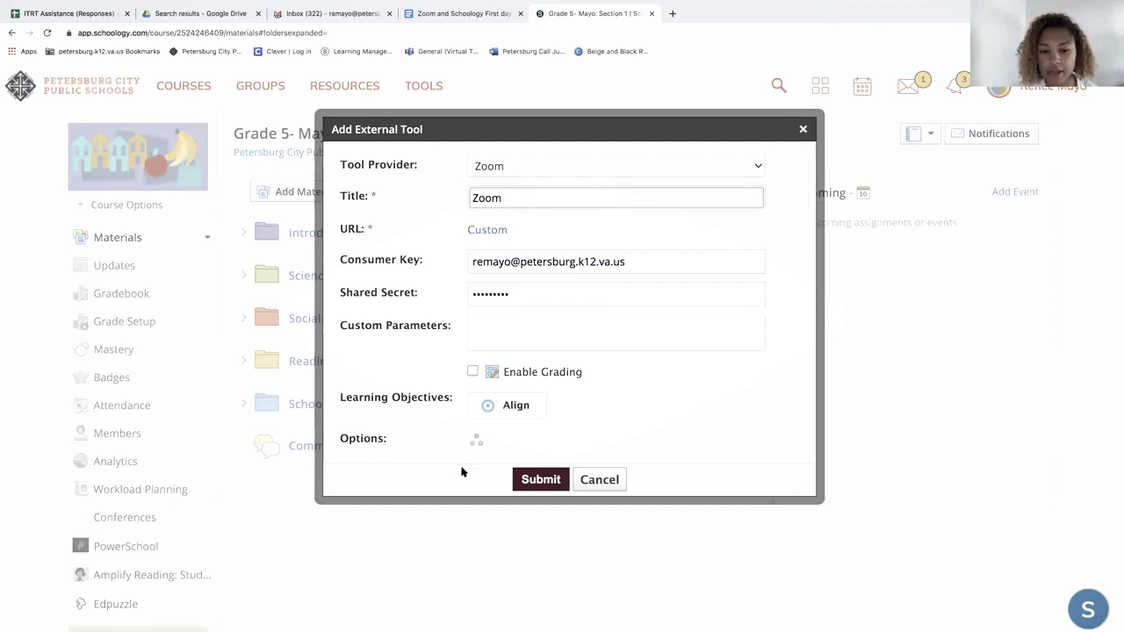
{"action": "left_click", "coordinate": [529, 481]}
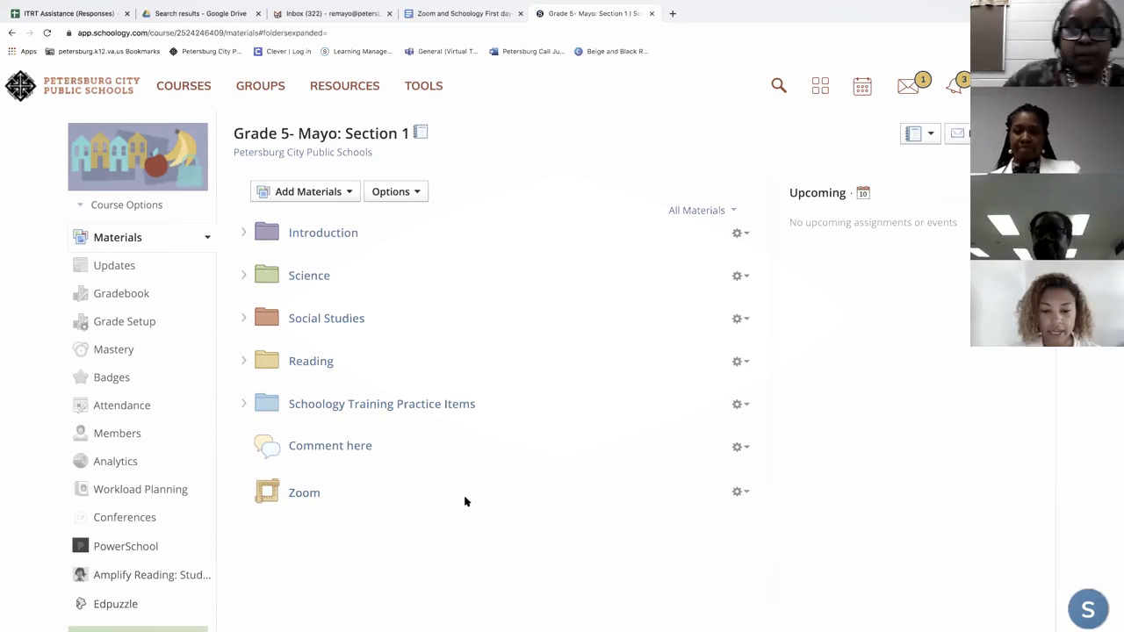
- Move the Zoom item to the beginning of the course materials, above Introduction, and collapse the Introduction folder
{"action": "left_click_drag", "start_coordinate": [518, 502], "coordinate": [530, 218]}
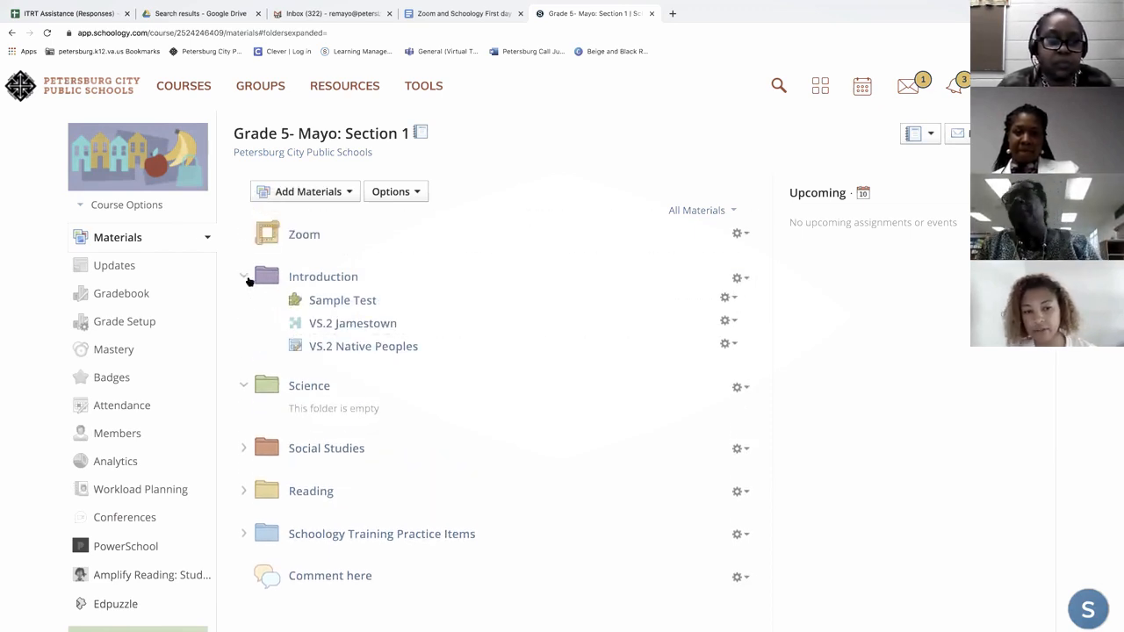
{"action": "left_click", "coordinate": [244, 277]}
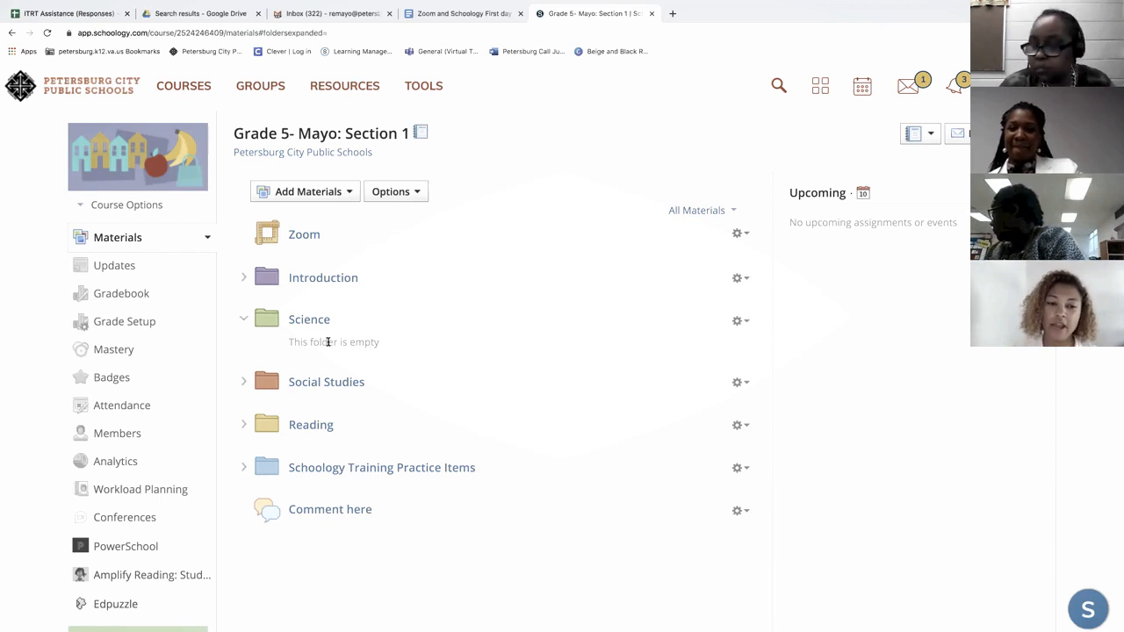
- Start scheduling a new meeting in the course's Zoom tool and title it PLE_Grade4_ followed by the teacher's surname
{"action": "left_click", "coordinate": [303, 239]}
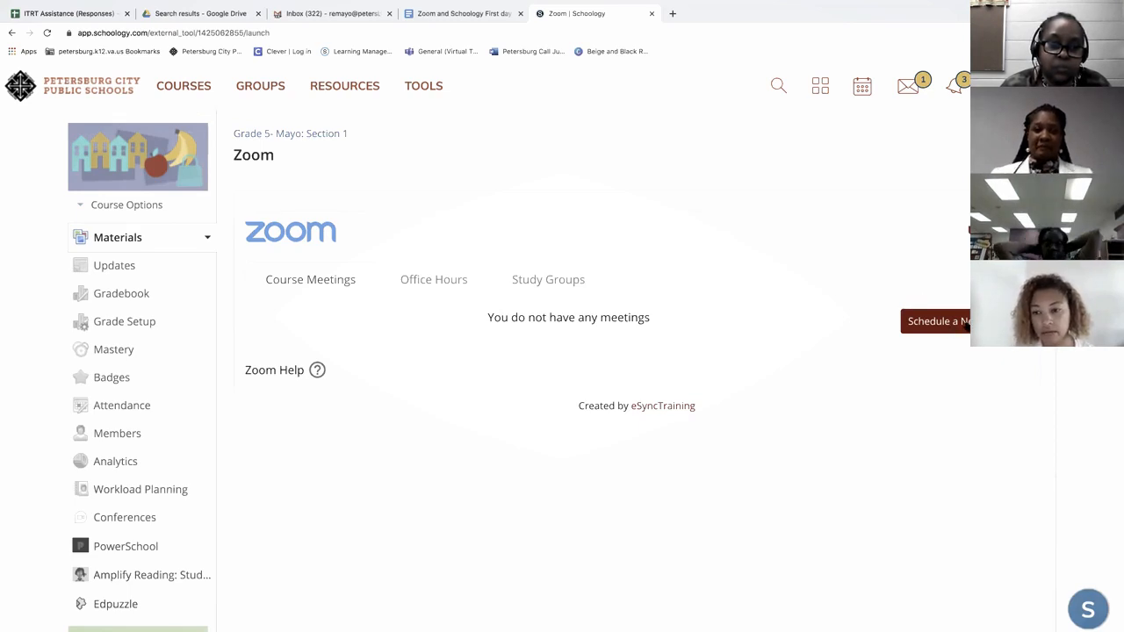
{"action": "left_click", "coordinate": [965, 323]}
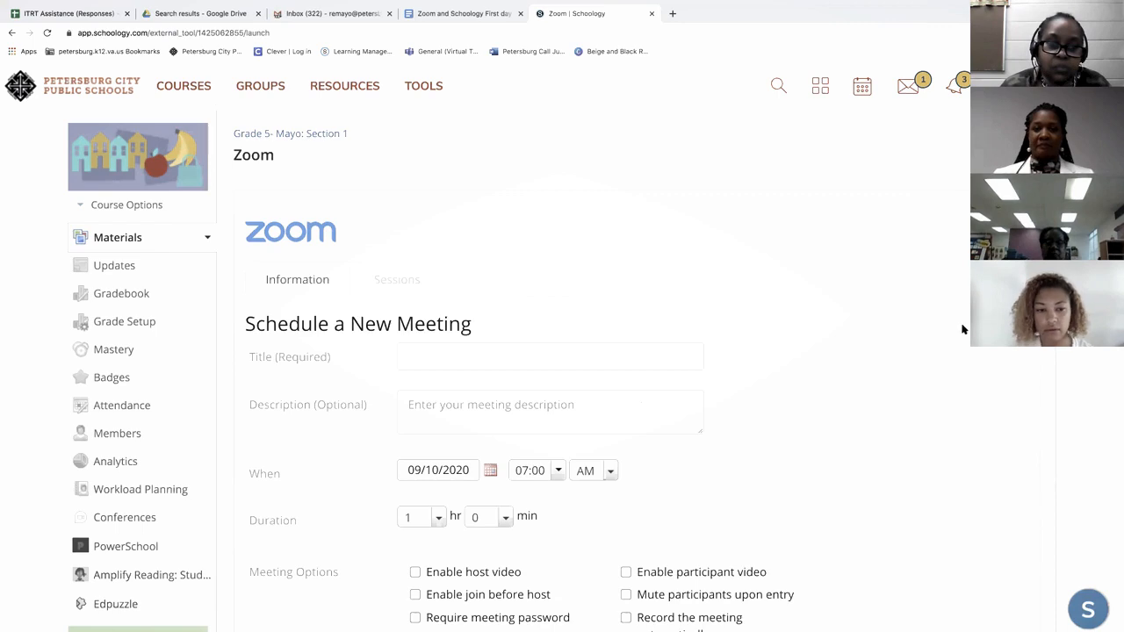
{"action": "scroll", "coordinate": [945, 342], "scroll_direction": "down", "scroll_amount": 1}
{"action": "scroll", "coordinate": [945, 342], "scroll_direction": "down", "scroll_amount": 1}
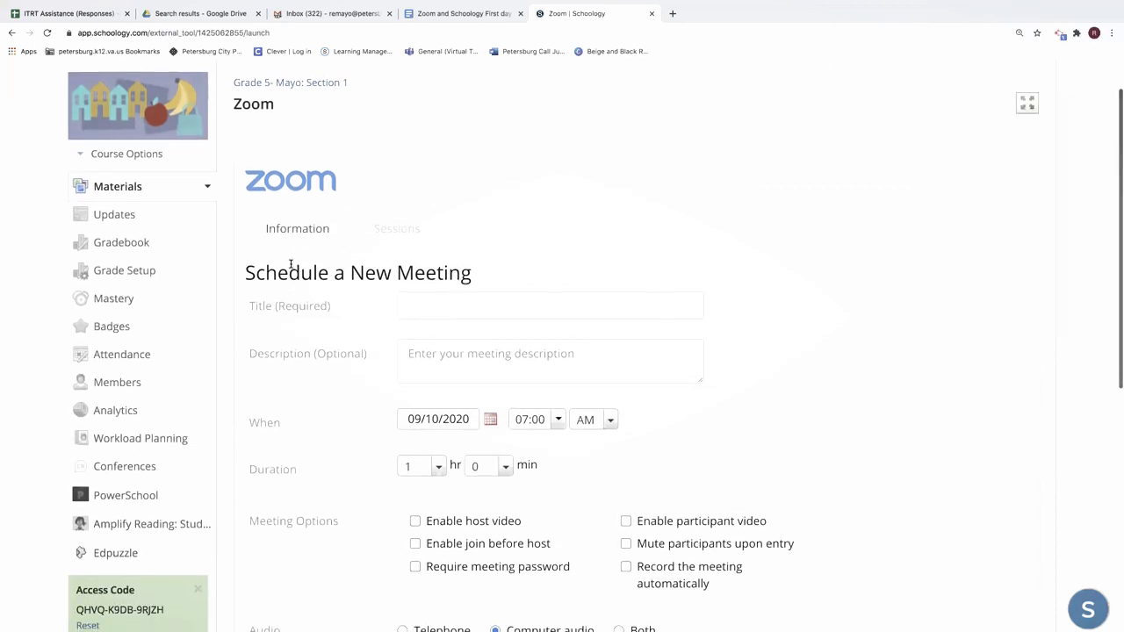
{"action": "left_click", "coordinate": [422, 304]}
{"action": "type", "text": "Pl"}
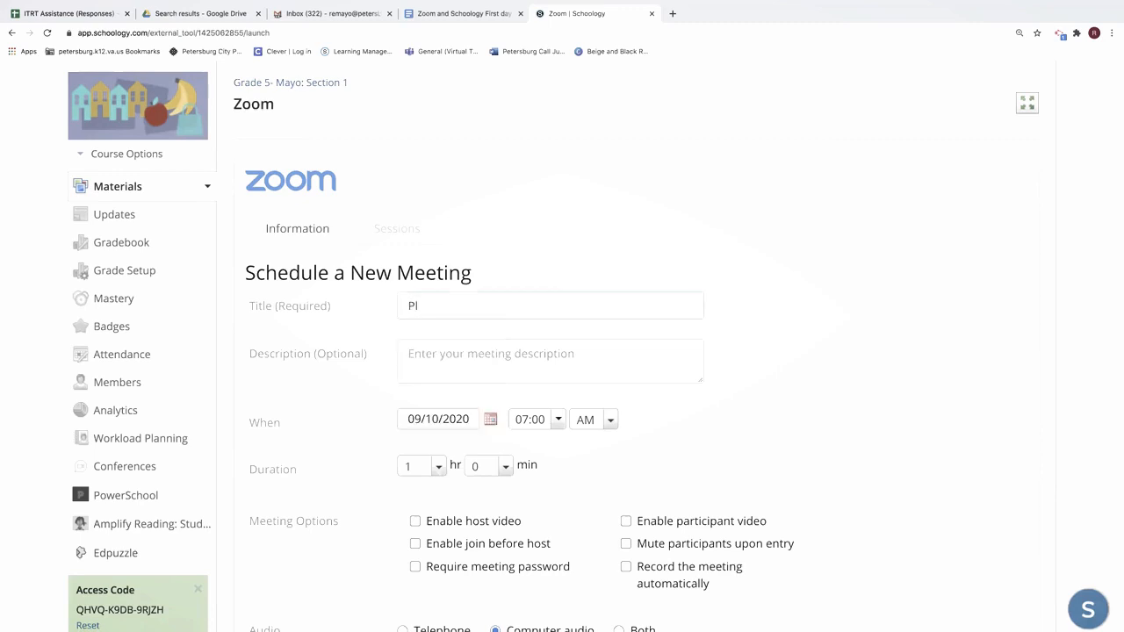
{"action": "type", "text": "E_Grade4_Mayo"}
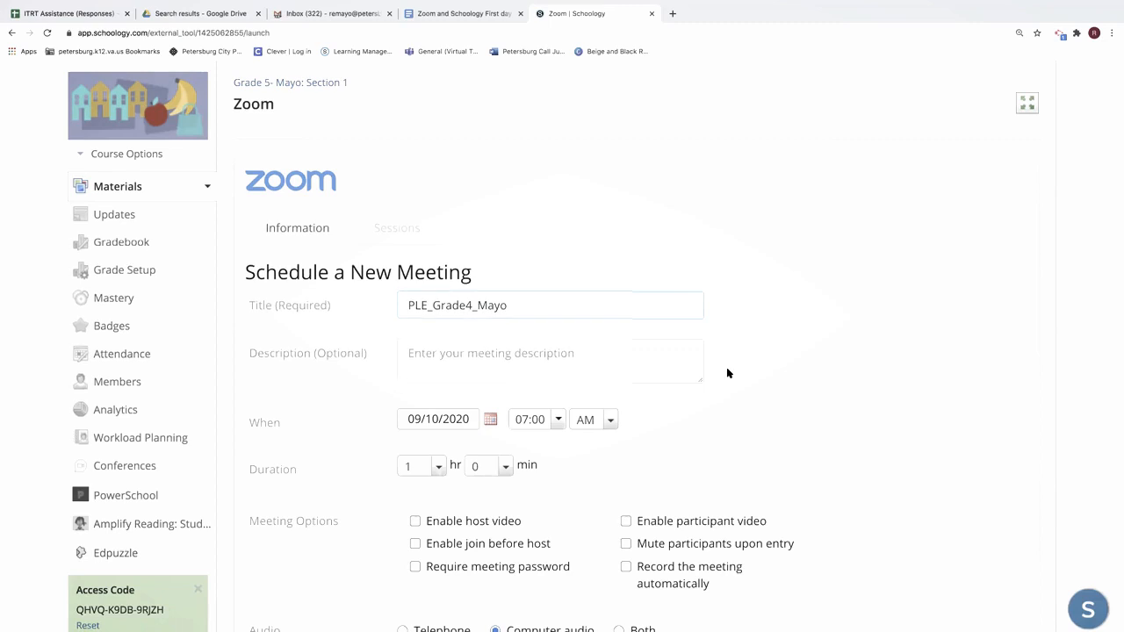
- Set the new meeting's date to 09/11/2020 and its start time to 08:00
{"action": "scroll", "coordinate": [727, 374], "scroll_direction": "down", "scroll_amount": 2}
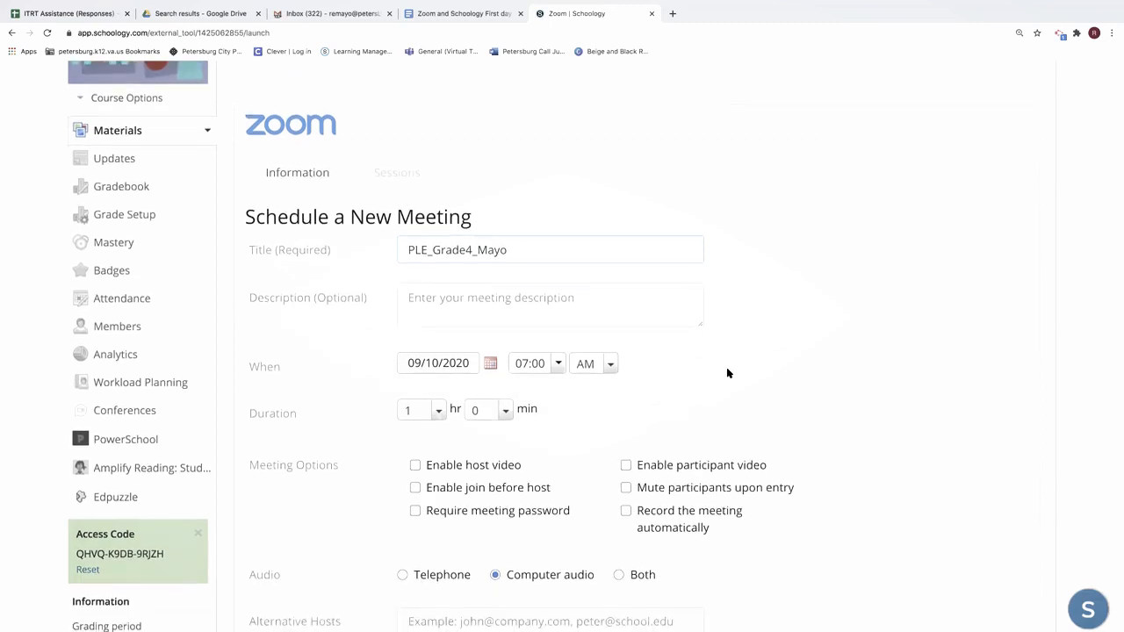
{"action": "scroll", "coordinate": [730, 374], "scroll_direction": "down", "scroll_amount": 2}
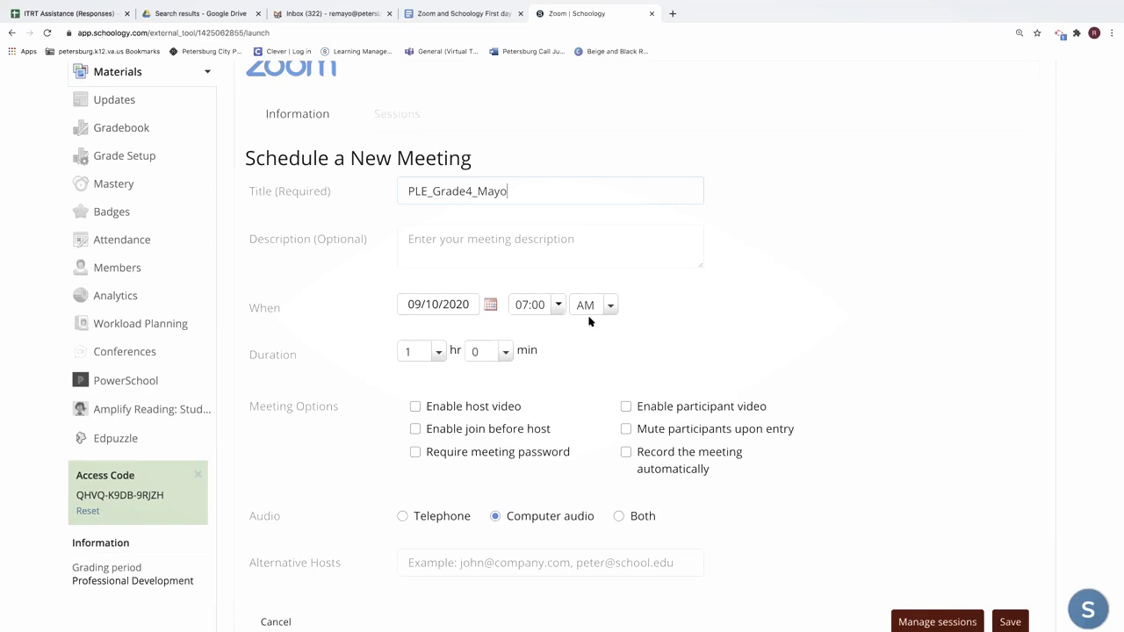
{"action": "left_click", "coordinate": [491, 306]}
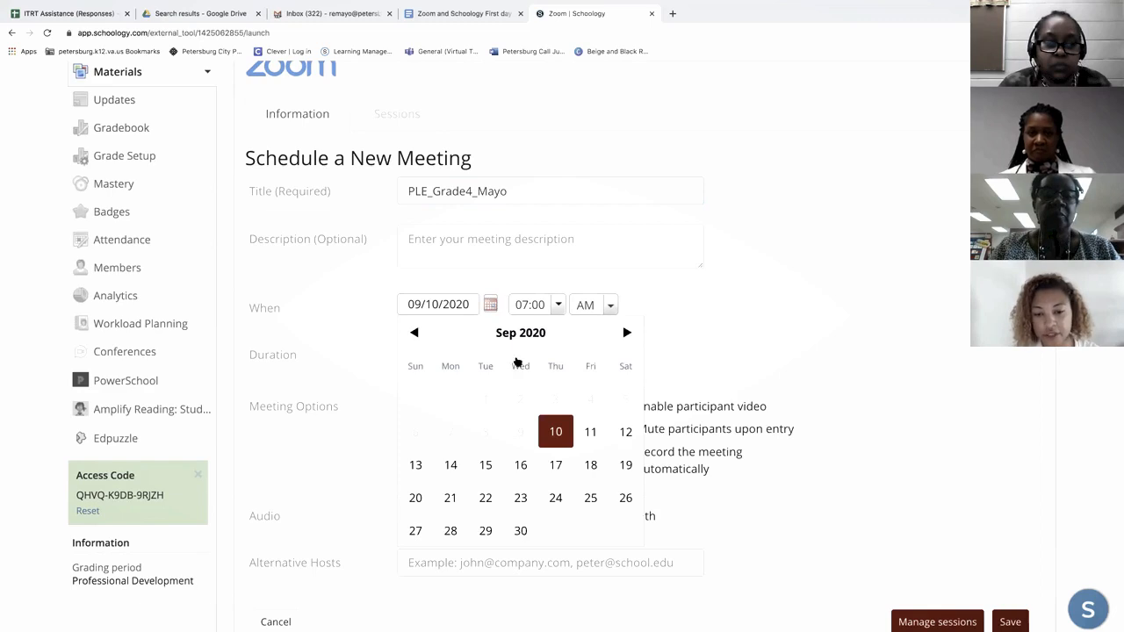
{"action": "left_click", "coordinate": [587, 432]}
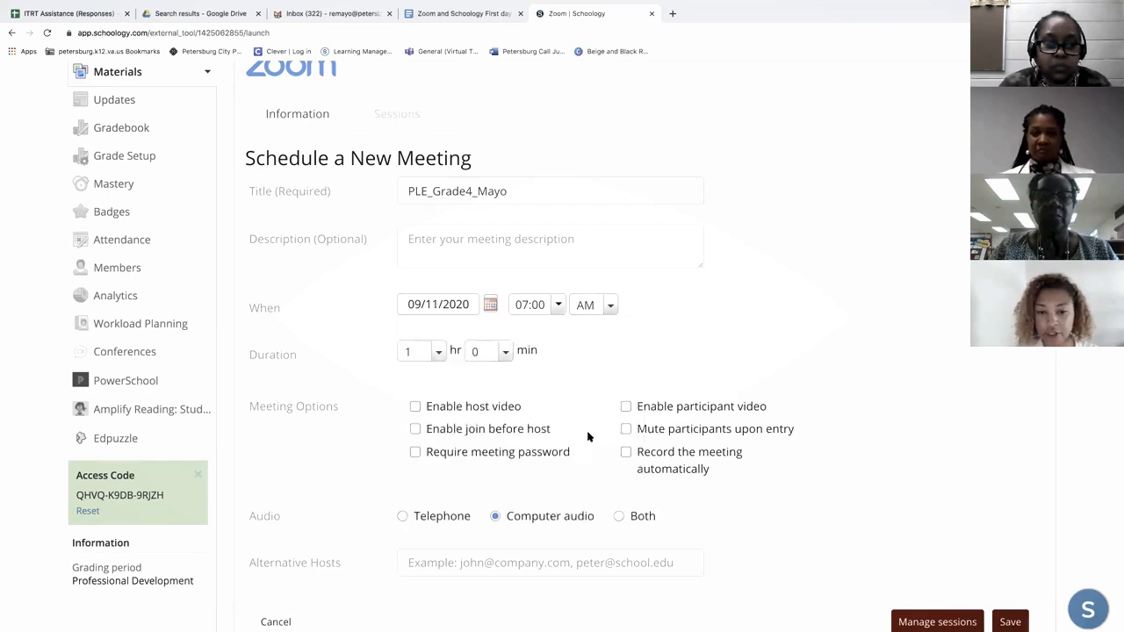
{"action": "left_click", "coordinate": [557, 305]}
{"action": "scroll", "coordinate": [551, 426], "scroll_direction": "down", "scroll_amount": 5}
{"action": "scroll", "coordinate": [551, 427], "scroll_direction": "down", "scroll_amount": 2}
{"action": "left_click", "coordinate": [552, 402]}
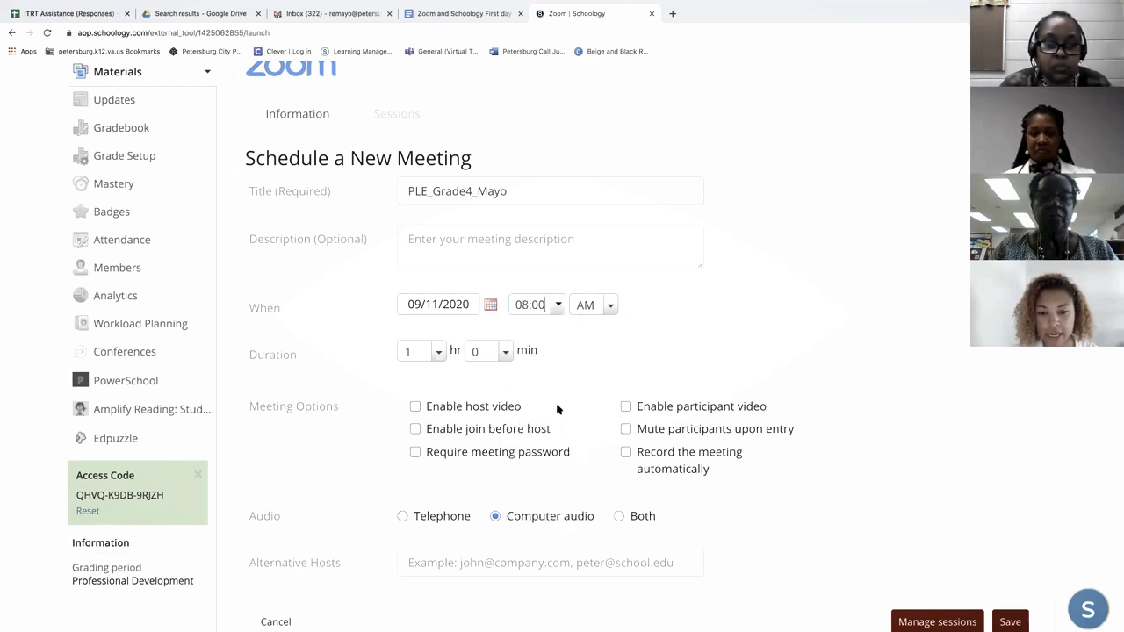
- Set the hours of the new meeting's duration to 8
{"action": "left_click", "coordinate": [438, 354]}
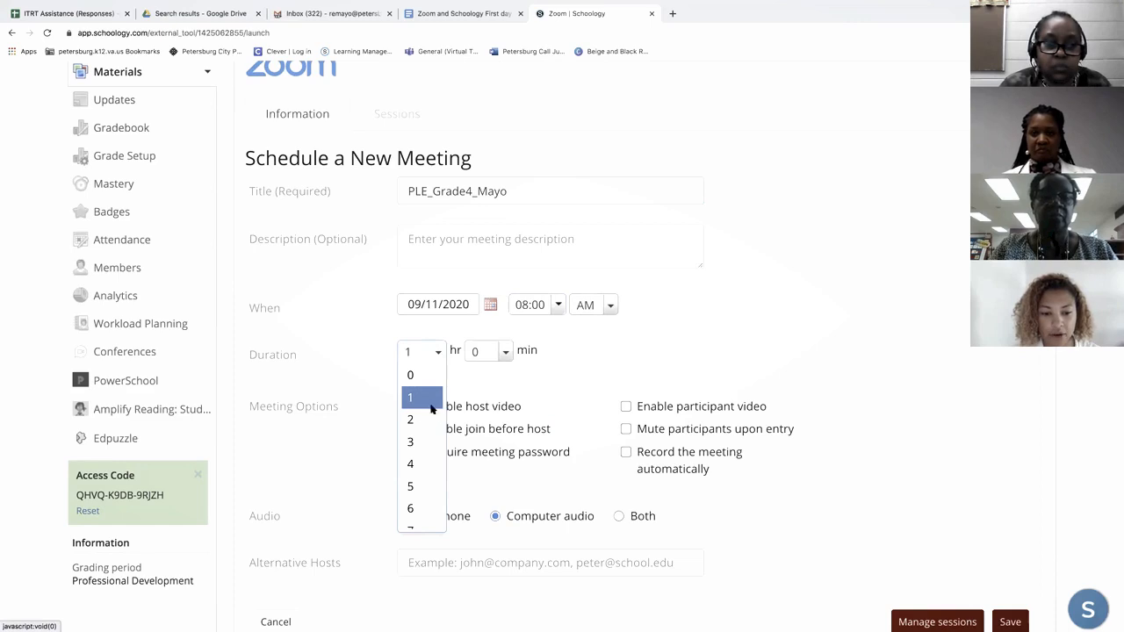
{"action": "scroll", "coordinate": [416, 421], "scroll_direction": "down", "scroll_amount": 3}
{"action": "left_click", "coordinate": [416, 421]}
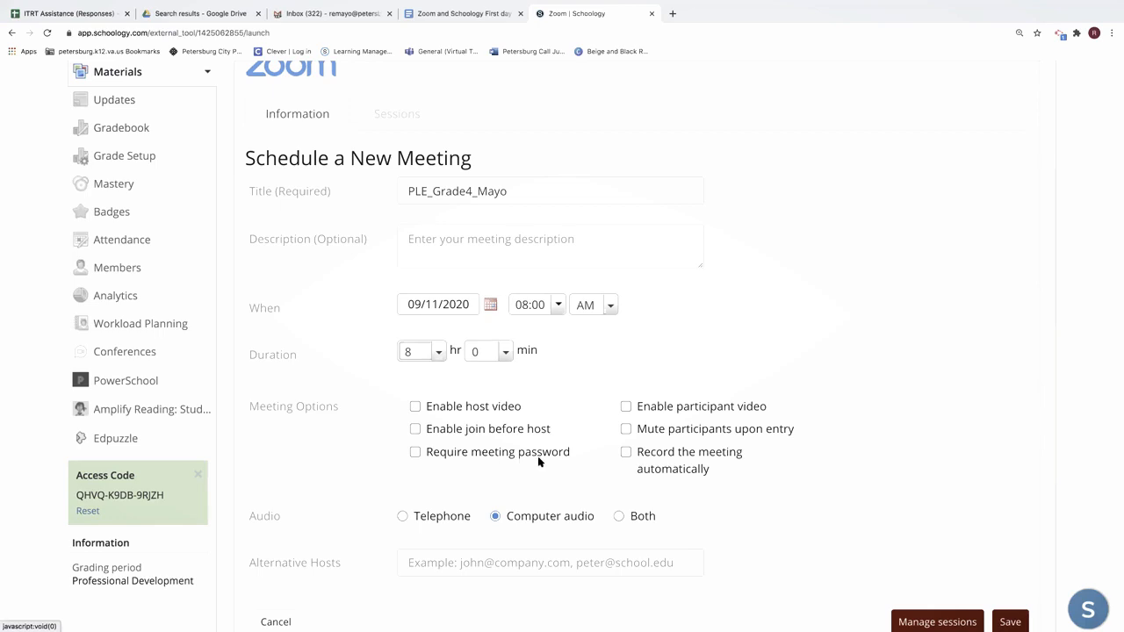
- Enable muting participants upon entry and automatic recording of the meeting
{"action": "left_click", "coordinate": [626, 431]}
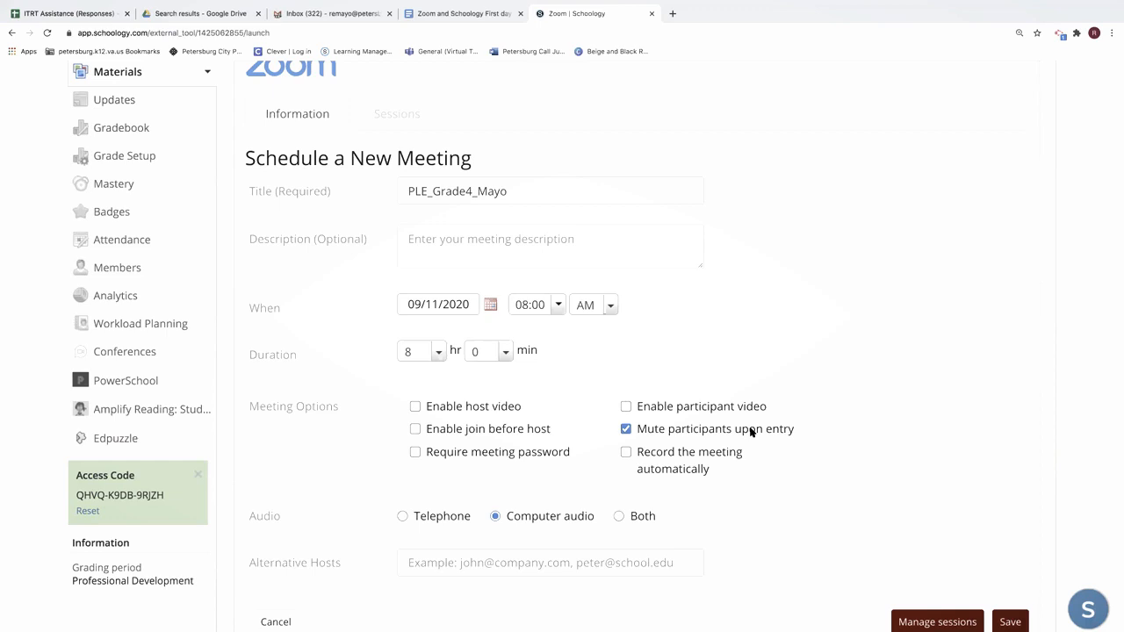
{"action": "left_click", "coordinate": [626, 453]}
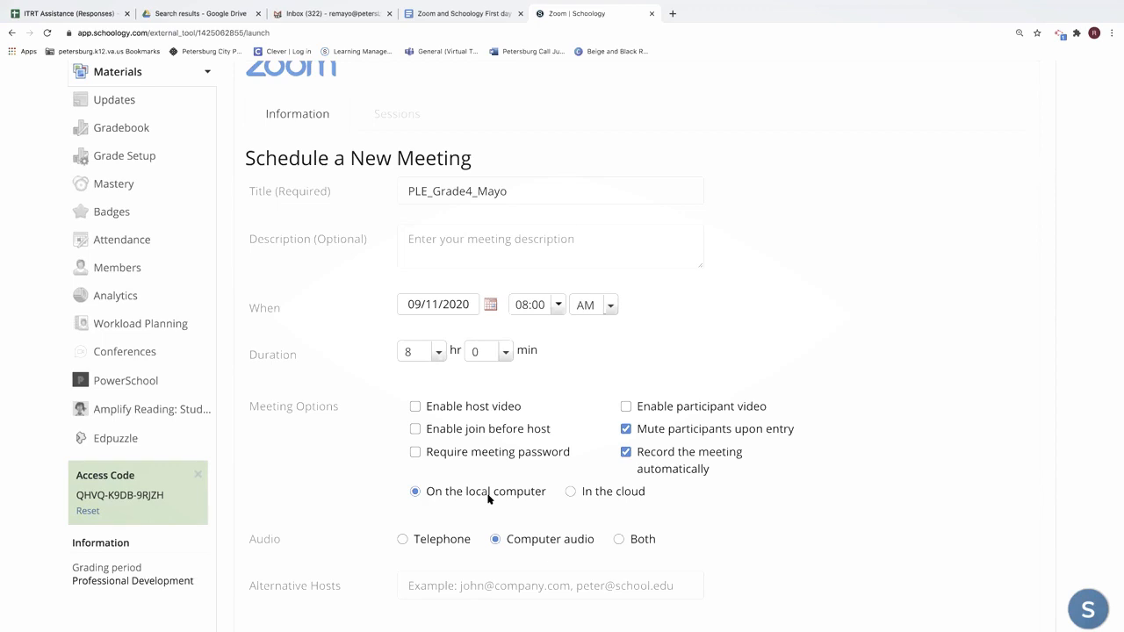
{"action": "scroll", "coordinate": [494, 497], "scroll_direction": "down", "scroll_amount": 2}
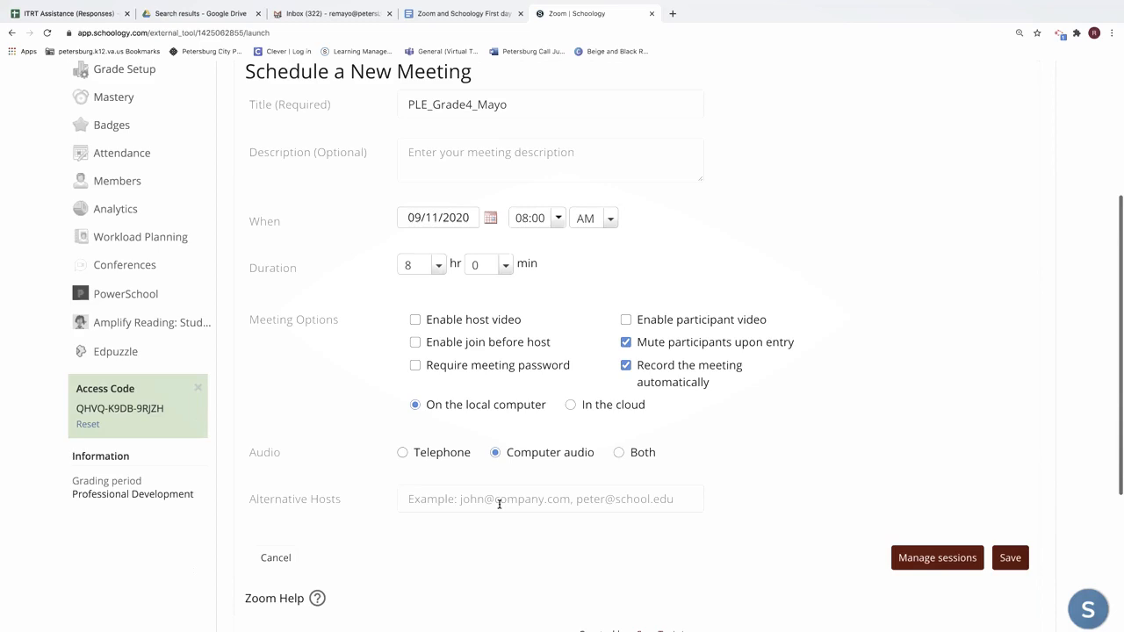
{"action": "left_click", "coordinate": [466, 499]}
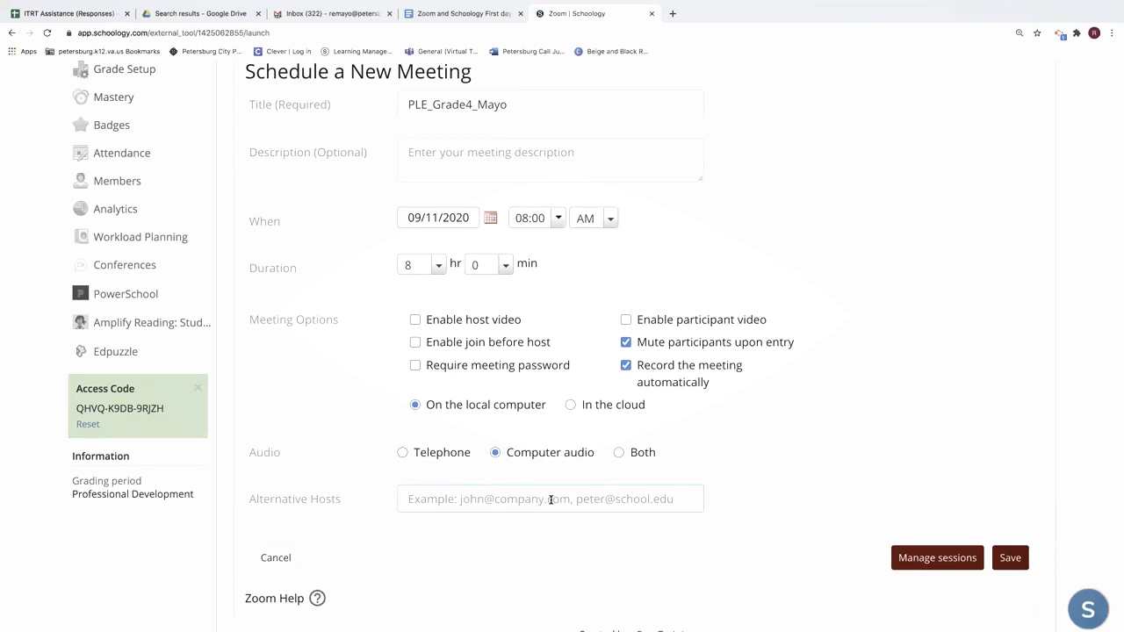
{"action": "left_click", "coordinate": [613, 500]}
{"action": "scroll", "coordinate": [613, 500], "scroll_direction": "up", "scroll_amount": 2}
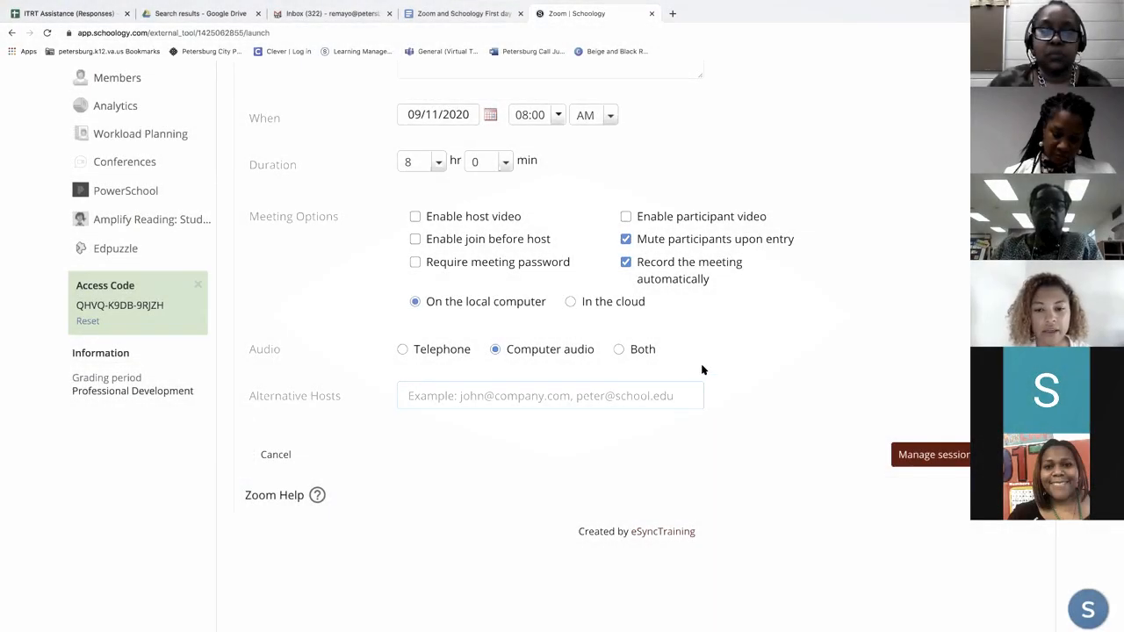
{"action": "scroll", "coordinate": [702, 371], "scroll_direction": "up", "scroll_amount": 6}
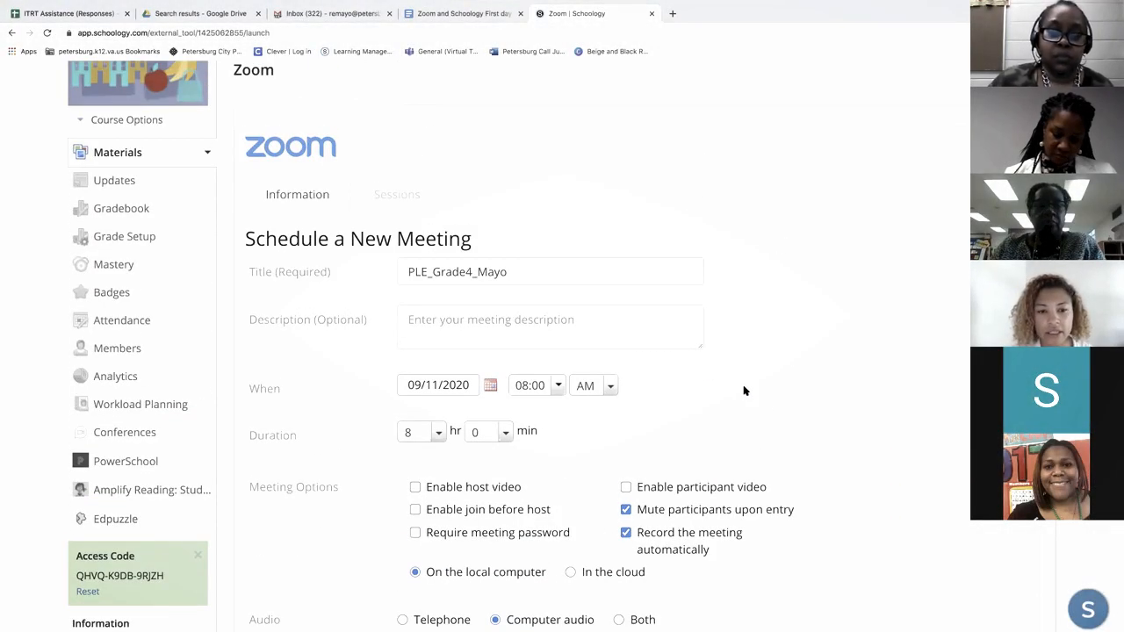
{"action": "scroll", "coordinate": [775, 406], "scroll_direction": "down", "scroll_amount": 3}
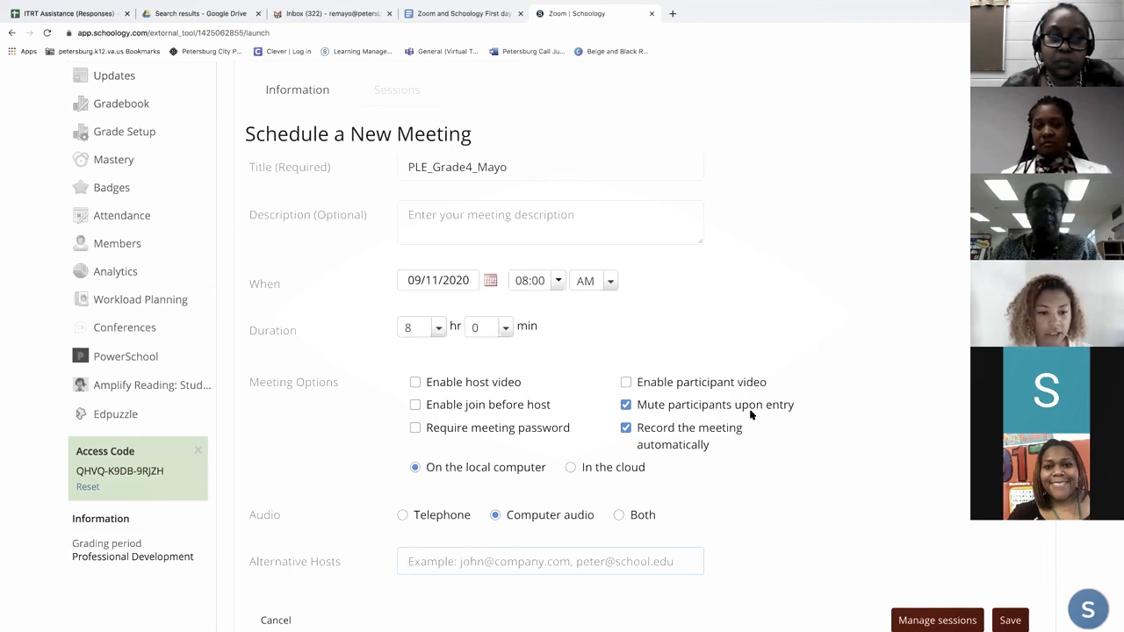
- Open the meeting's session management and set the session start to 09/11/2020 at 08:00 AM
{"action": "scroll", "coordinate": [905, 429], "scroll_direction": "down", "scroll_amount": 2}
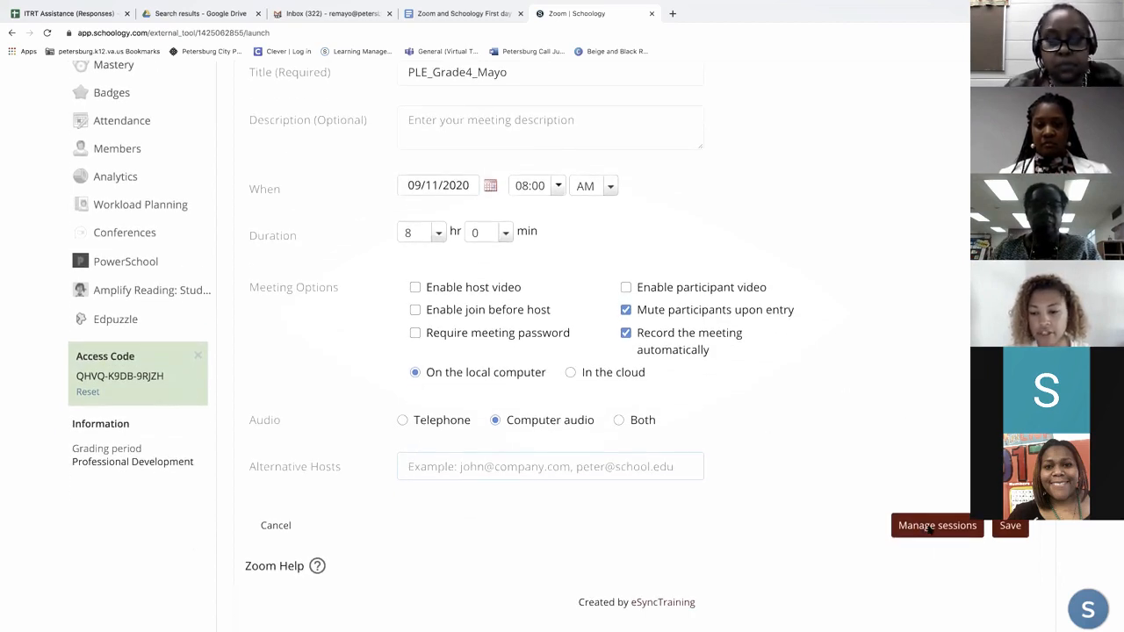
{"action": "left_click", "coordinate": [930, 527]}
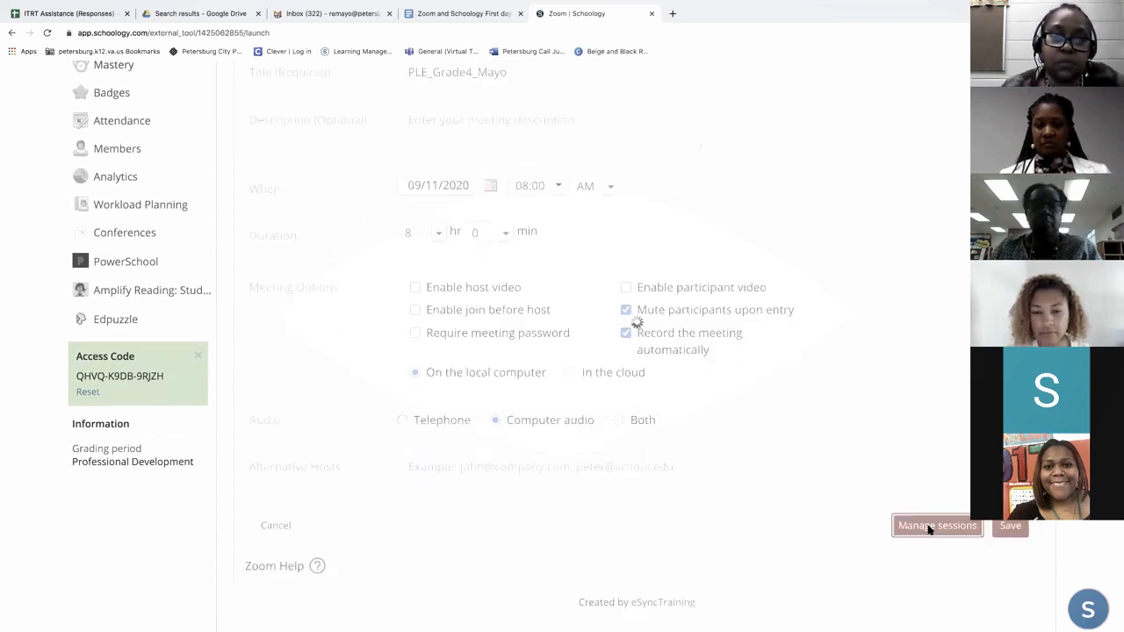
{"action": "scroll", "coordinate": [816, 458], "scroll_direction": "up", "scroll_amount": 3}
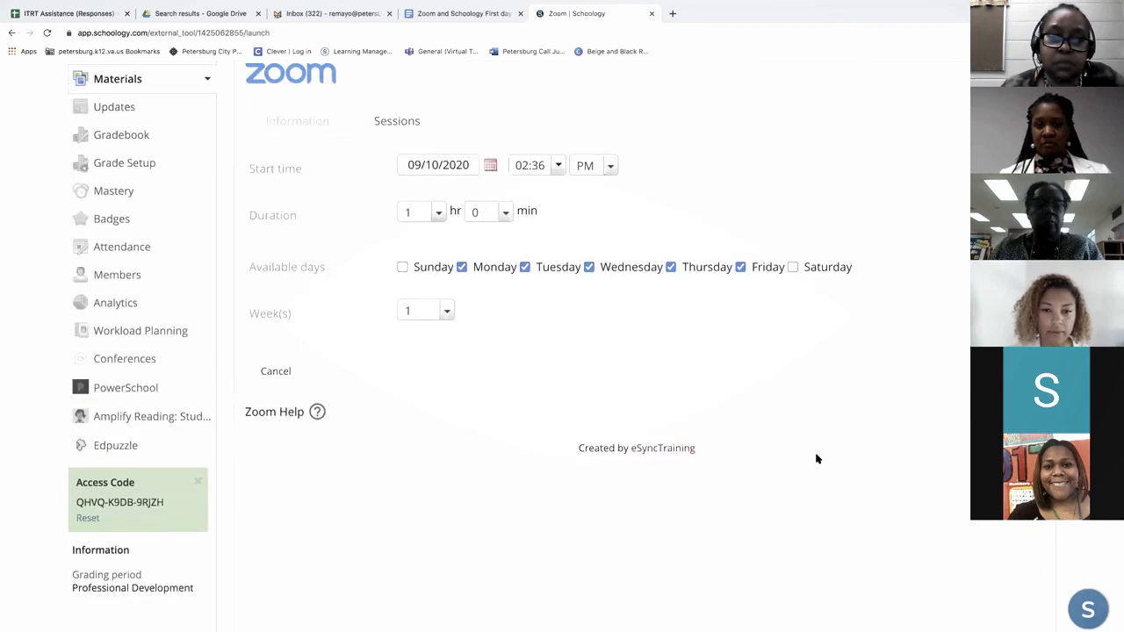
{"action": "scroll", "coordinate": [816, 458], "scroll_direction": "up", "scroll_amount": 1}
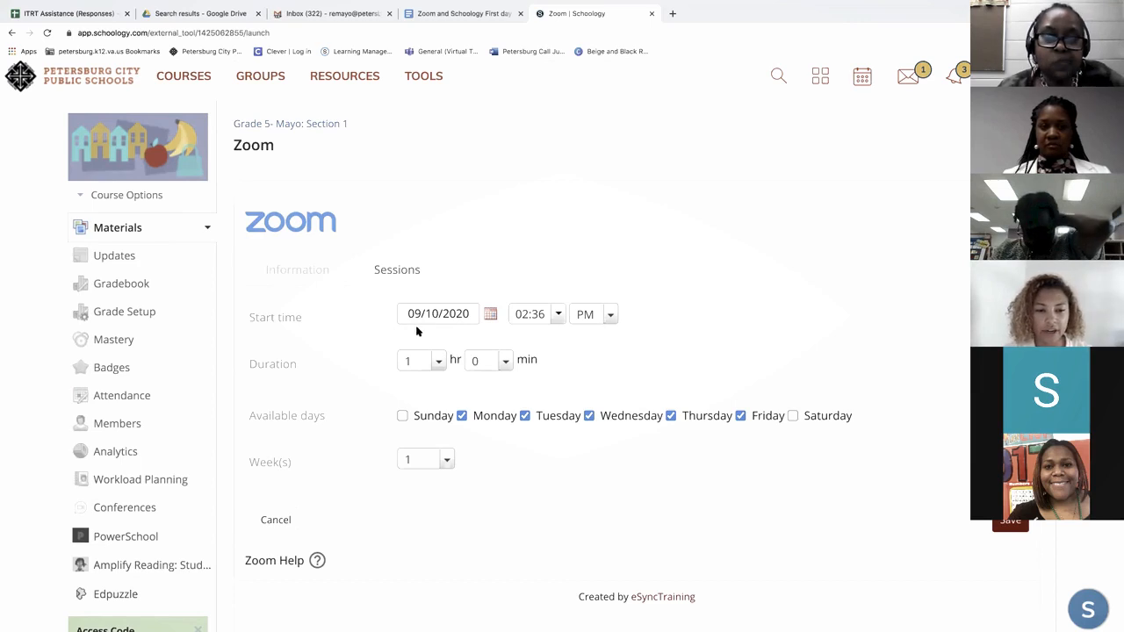
{"action": "left_click", "coordinate": [489, 322]}
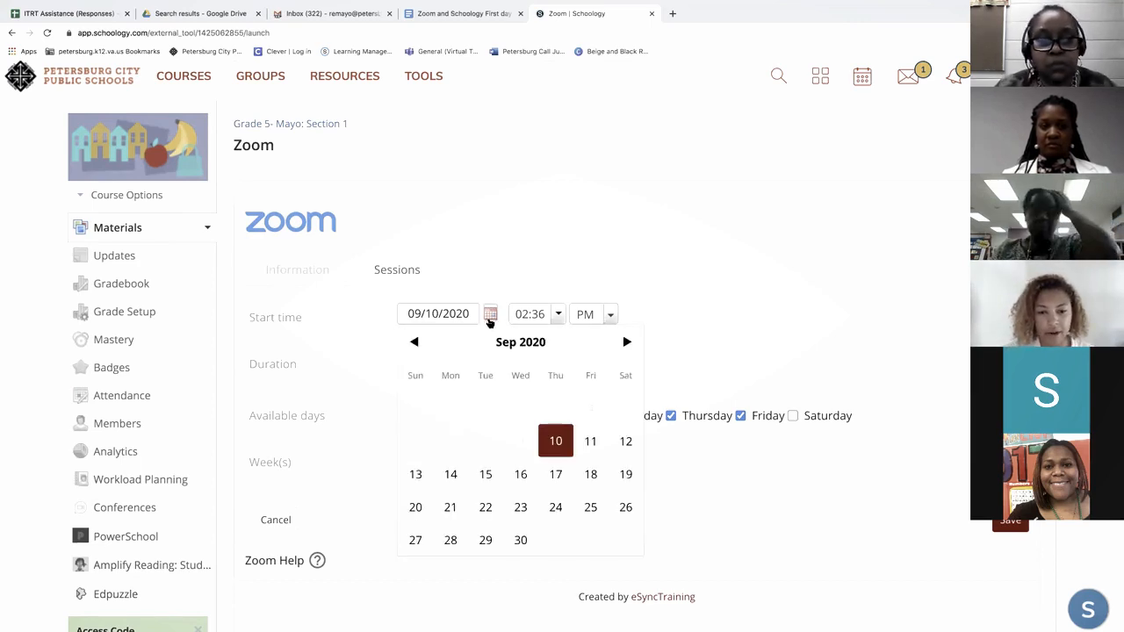
{"action": "left_click", "coordinate": [591, 441]}
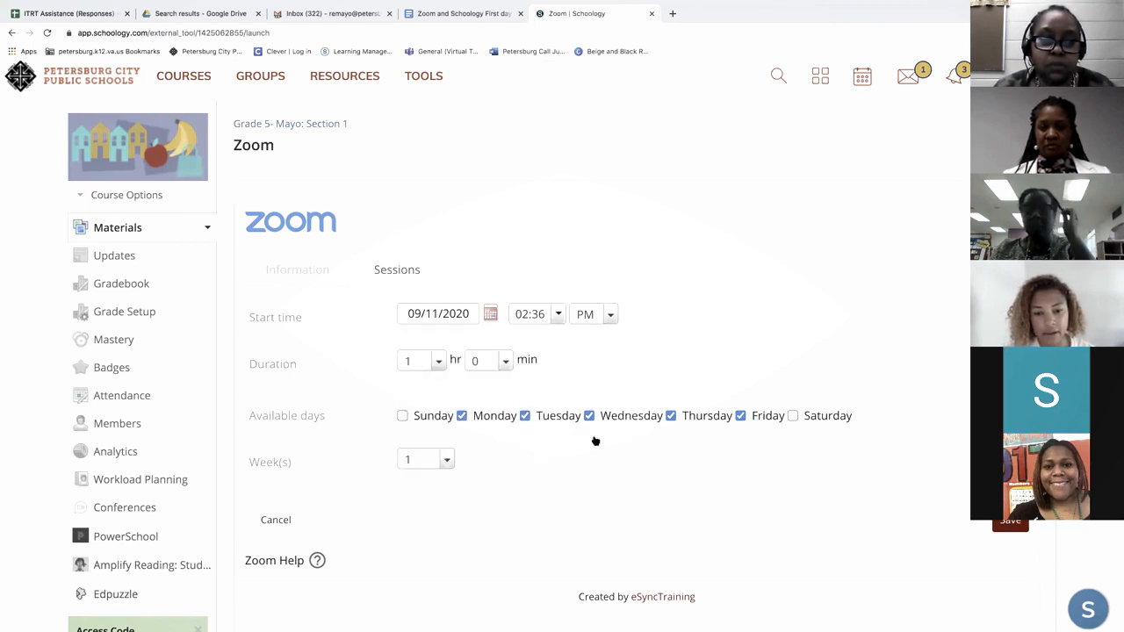
{"action": "left_click", "coordinate": [560, 318]}
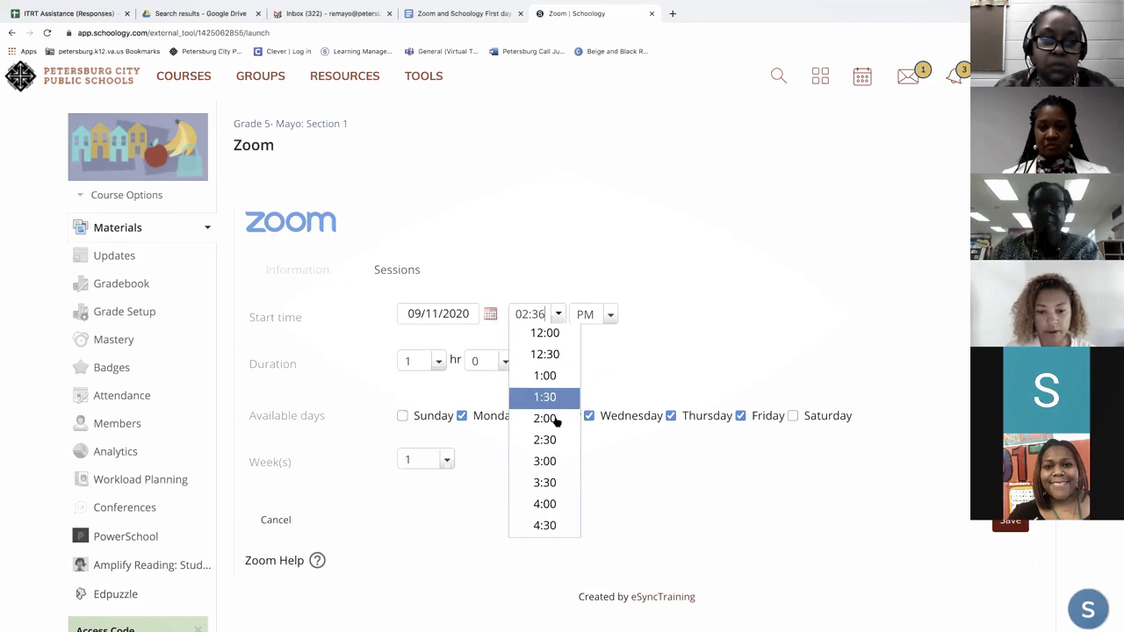
{"action": "scroll", "coordinate": [566, 452], "scroll_direction": "down", "scroll_amount": 2}
{"action": "scroll", "coordinate": [553, 443], "scroll_direction": "down", "scroll_amount": 4}
{"action": "left_click", "coordinate": [552, 460]}
{"action": "left_click", "coordinate": [609, 318]}
{"action": "left_click", "coordinate": [605, 334]}
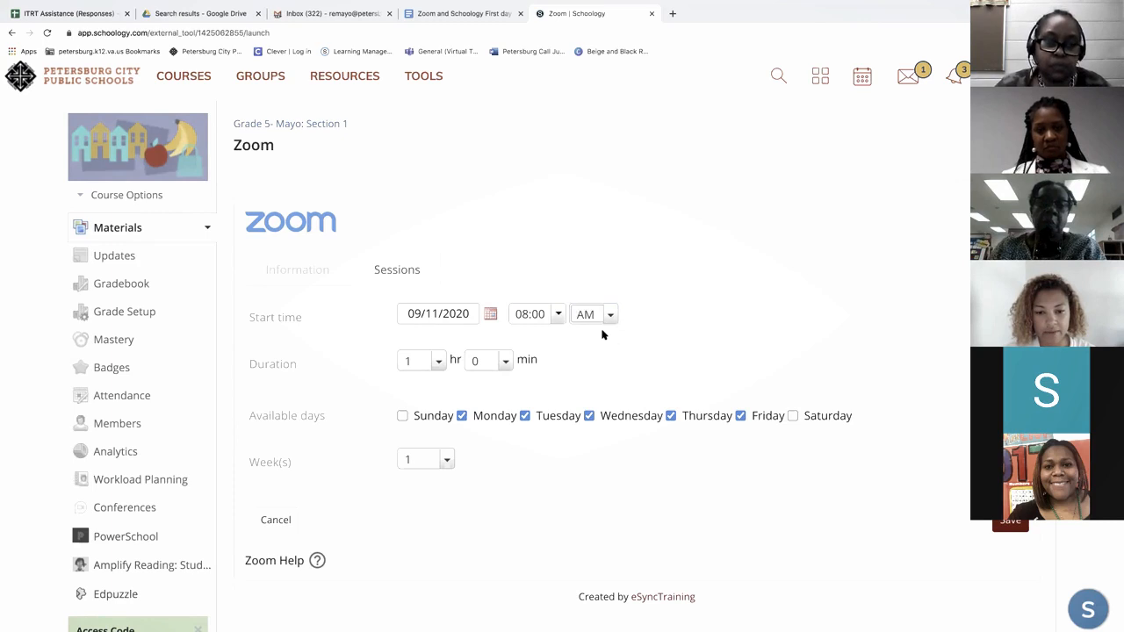
- Set the hours of the sessions' duration to 8
{"action": "left_click", "coordinate": [443, 361]}
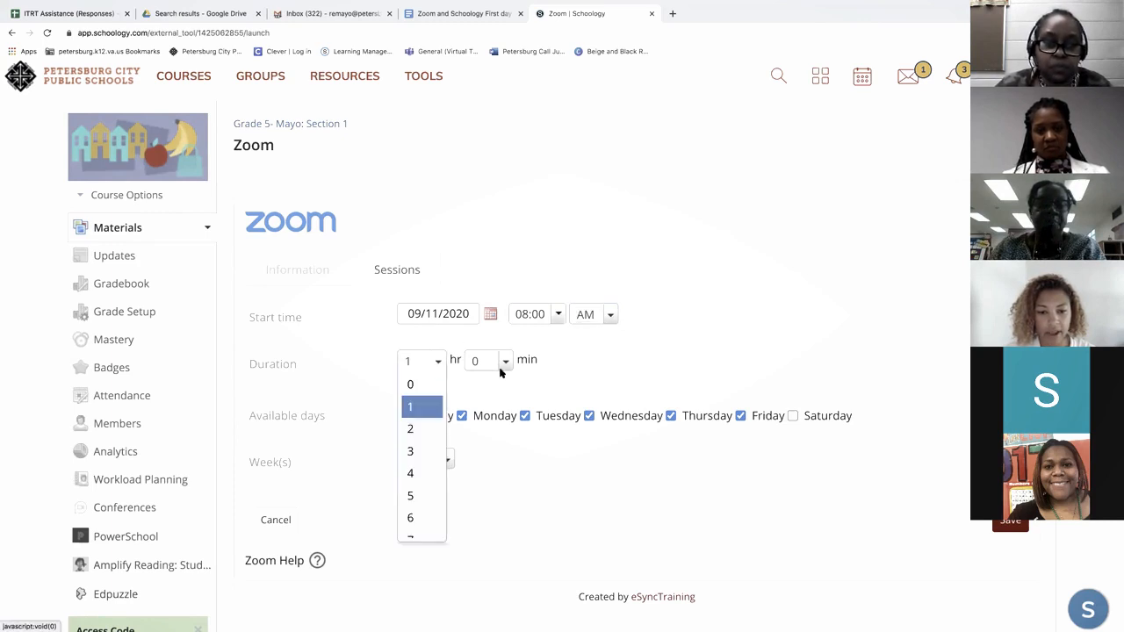
{"action": "scroll", "coordinate": [421, 451], "scroll_direction": "down", "scroll_amount": 3}
{"action": "left_click", "coordinate": [426, 455]}
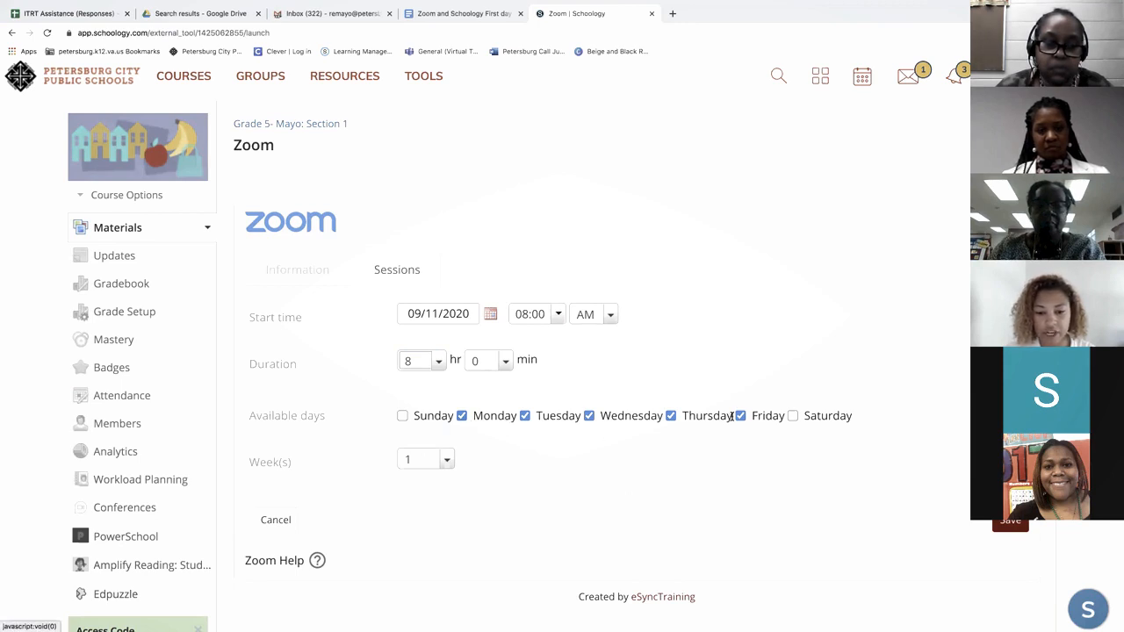
- Set the sessions to run for 30 weeks on the selected weekdays and save the session settings
{"action": "left_click", "coordinate": [449, 461]}
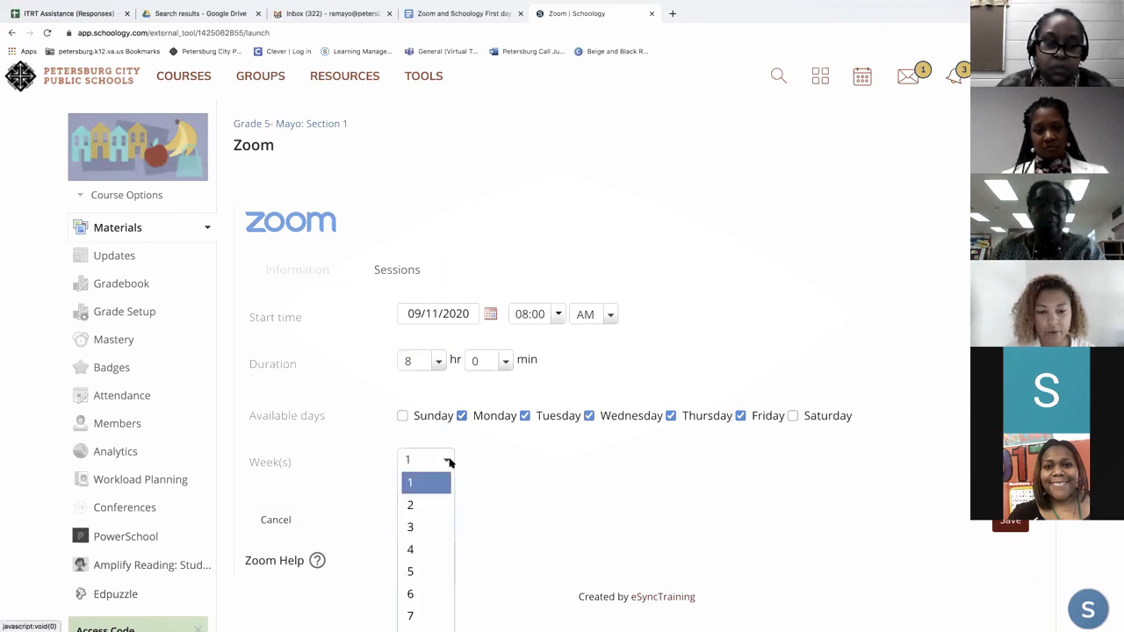
{"action": "left_click", "coordinate": [554, 462]}
{"action": "scroll", "coordinate": [554, 462], "scroll_direction": "down", "scroll_amount": 2}
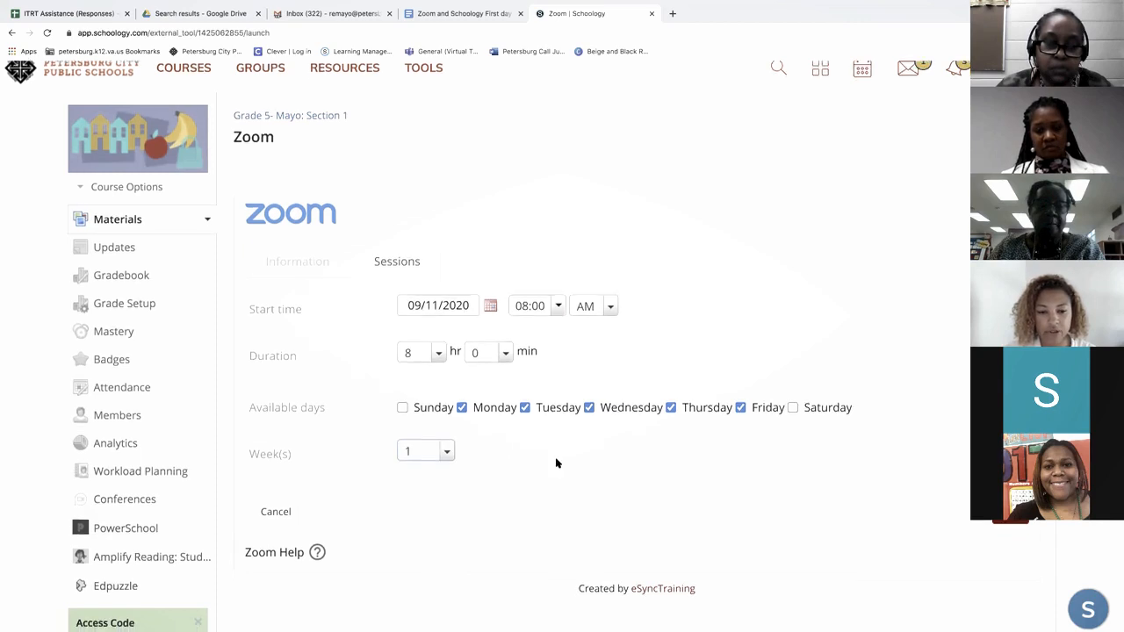
{"action": "left_click", "coordinate": [447, 303]}
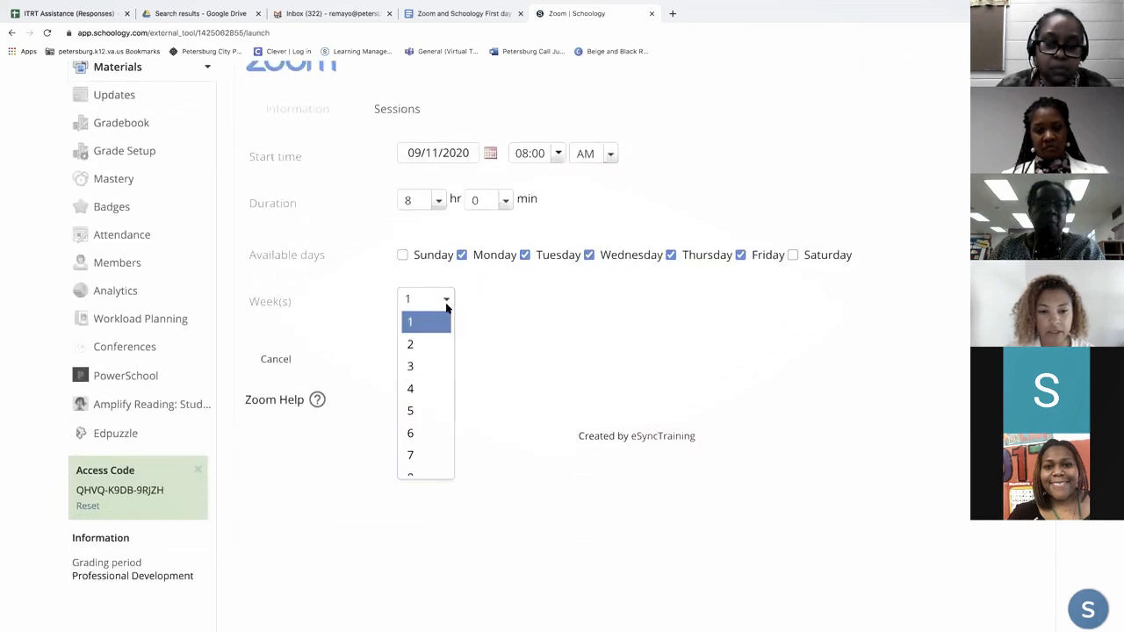
{"action": "scroll", "coordinate": [419, 370], "scroll_direction": "down", "scroll_amount": 6}
{"action": "left_click", "coordinate": [417, 378]}
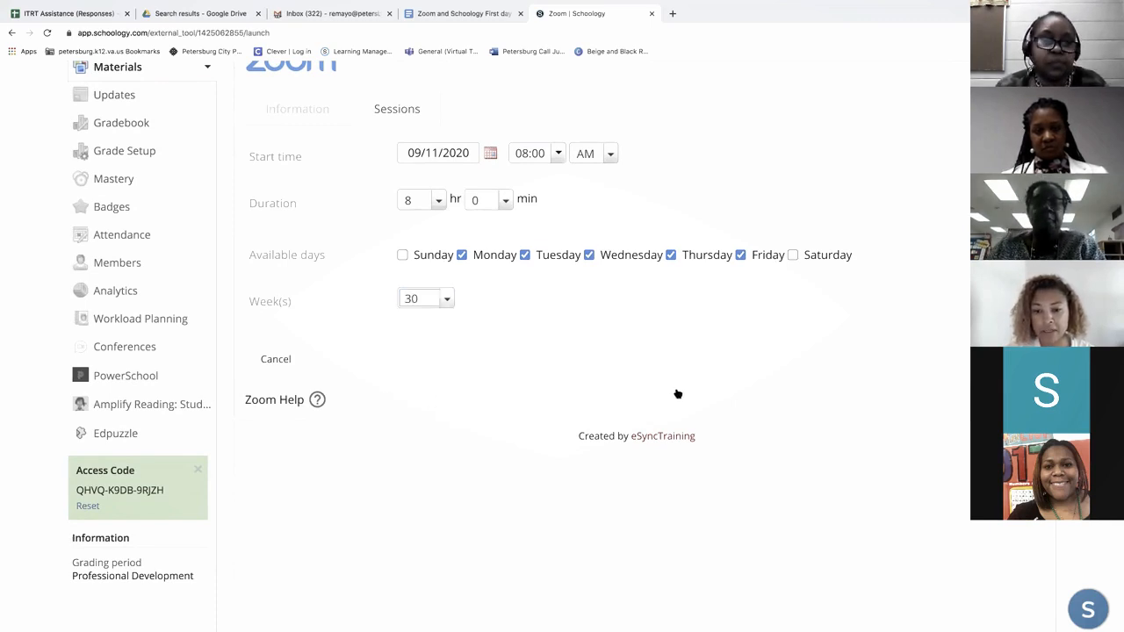
{"action": "scroll", "coordinate": [948, 372], "scroll_direction": "up", "scroll_amount": 1}
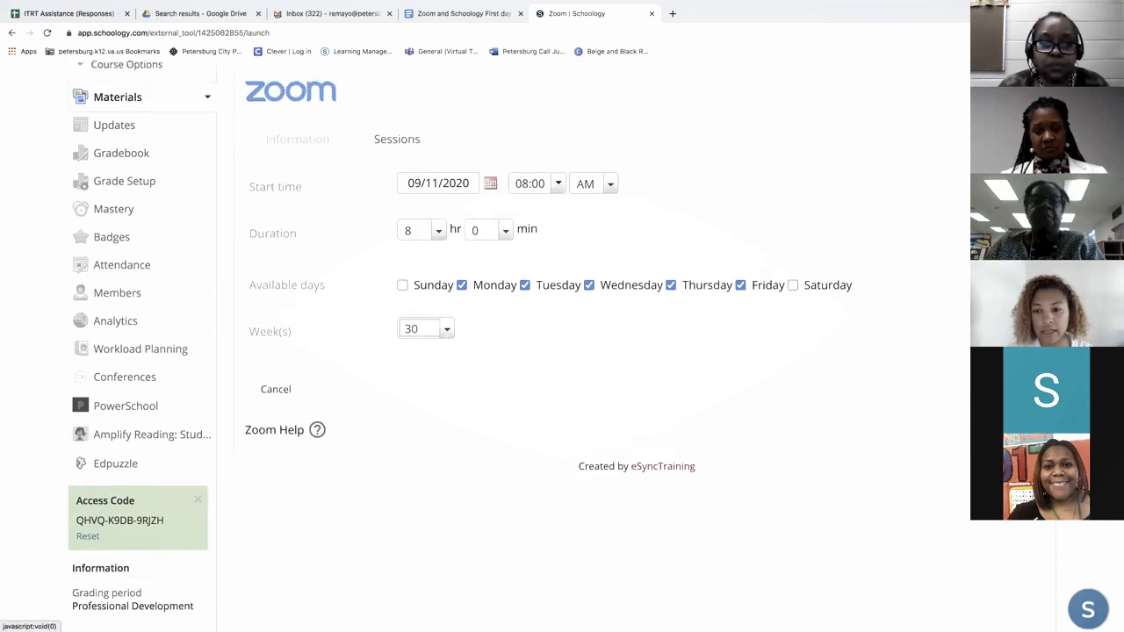
{"action": "left_click", "coordinate": [1002, 389]}
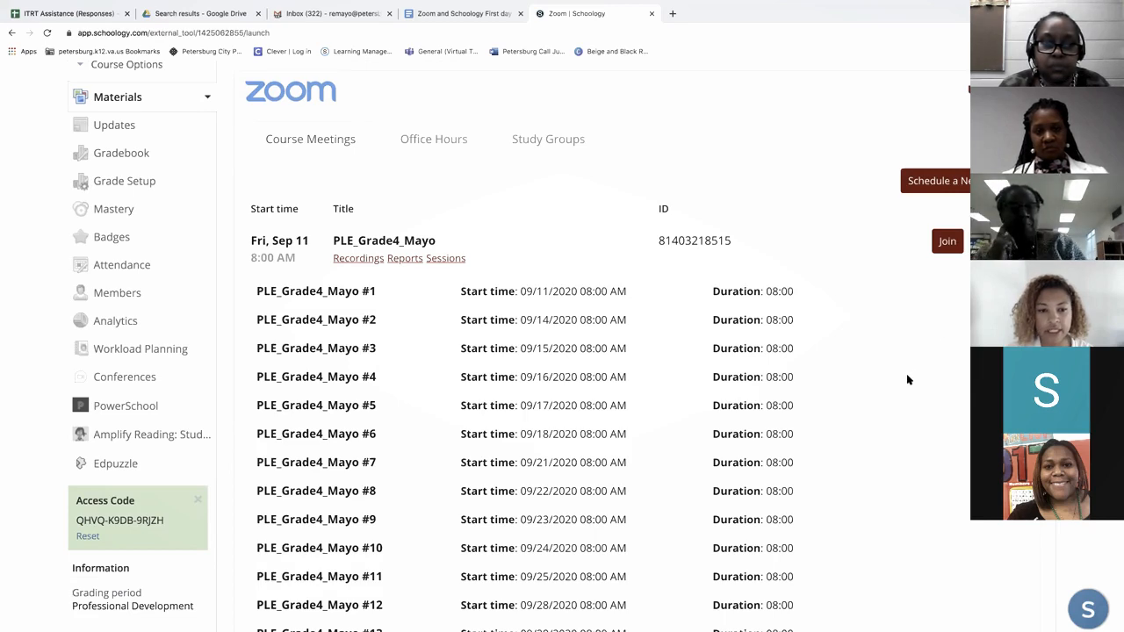
- Review the dates, start times and durations of the sessions scheduled under the course meeting
{"action": "scroll", "coordinate": [908, 379], "scroll_direction": "down", "scroll_amount": 5}
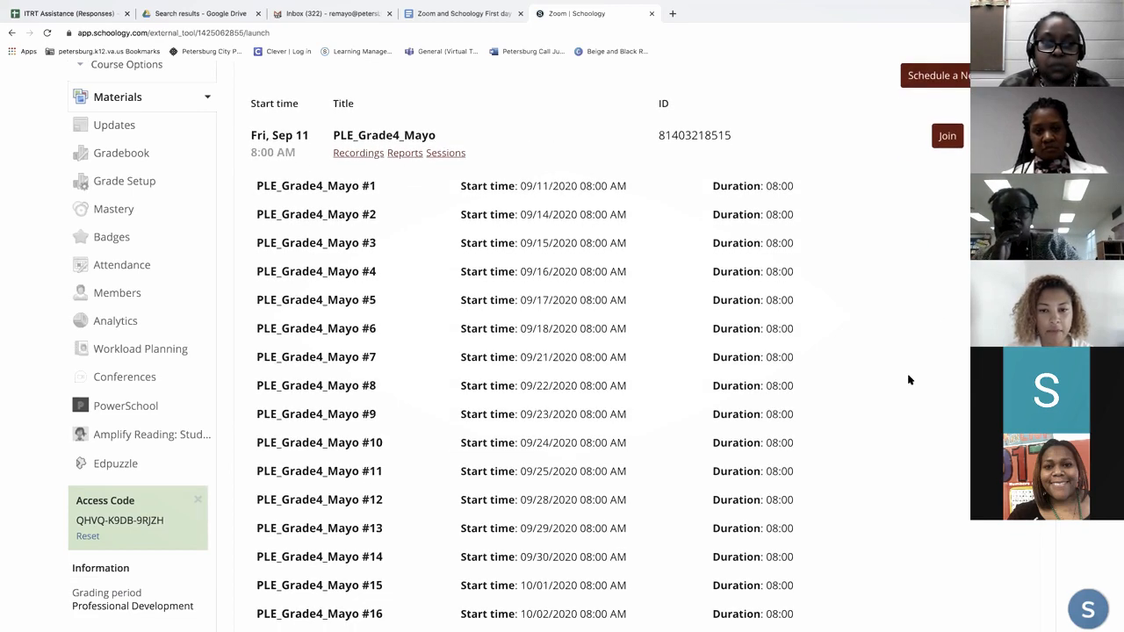
{"action": "scroll", "coordinate": [909, 380], "scroll_direction": "down", "scroll_amount": 1}
{"action": "scroll", "coordinate": [909, 379], "scroll_direction": "down", "scroll_amount": 20}
- Return to the Grade 5 course's materials and reopen the Zoom tool to view its list of sessions
{"action": "scroll", "coordinate": [909, 379], "scroll_direction": "up", "scroll_amount": 20}
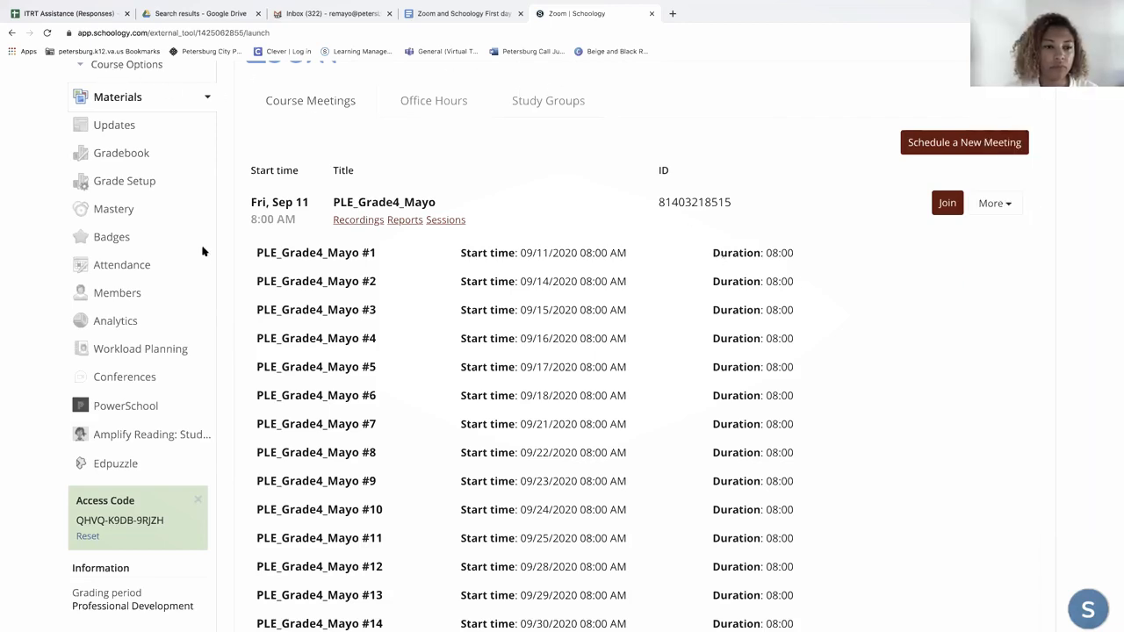
{"action": "scroll", "coordinate": [380, 180], "scroll_direction": "up", "scroll_amount": 1}
{"action": "scroll", "coordinate": [316, 145], "scroll_direction": "up", "scroll_amount": 4}
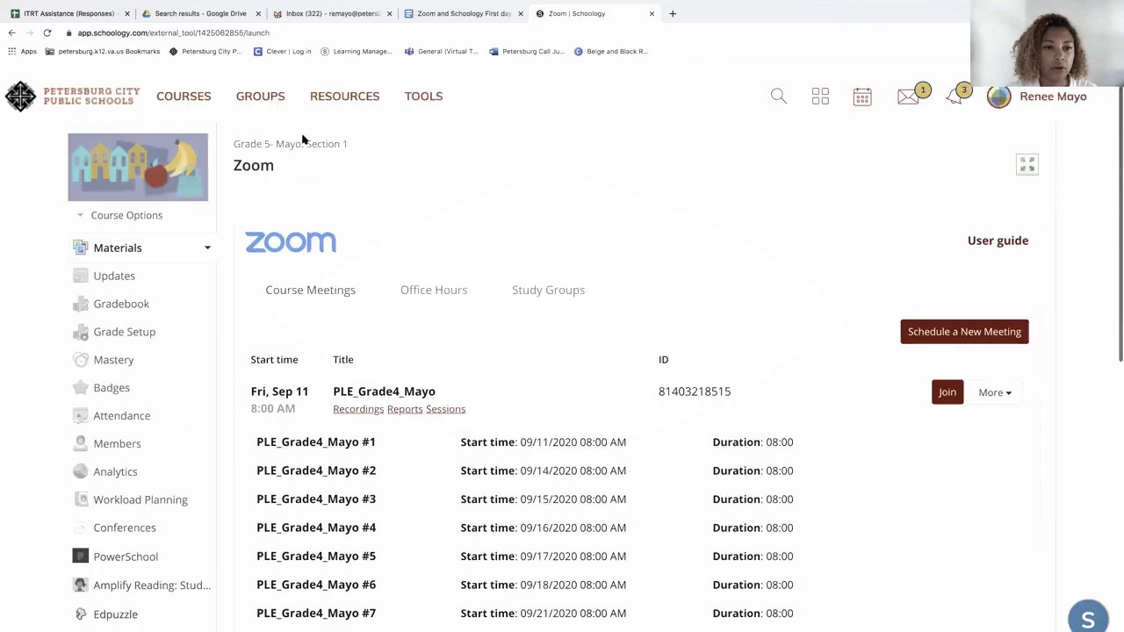
{"action": "left_click", "coordinate": [285, 136]}
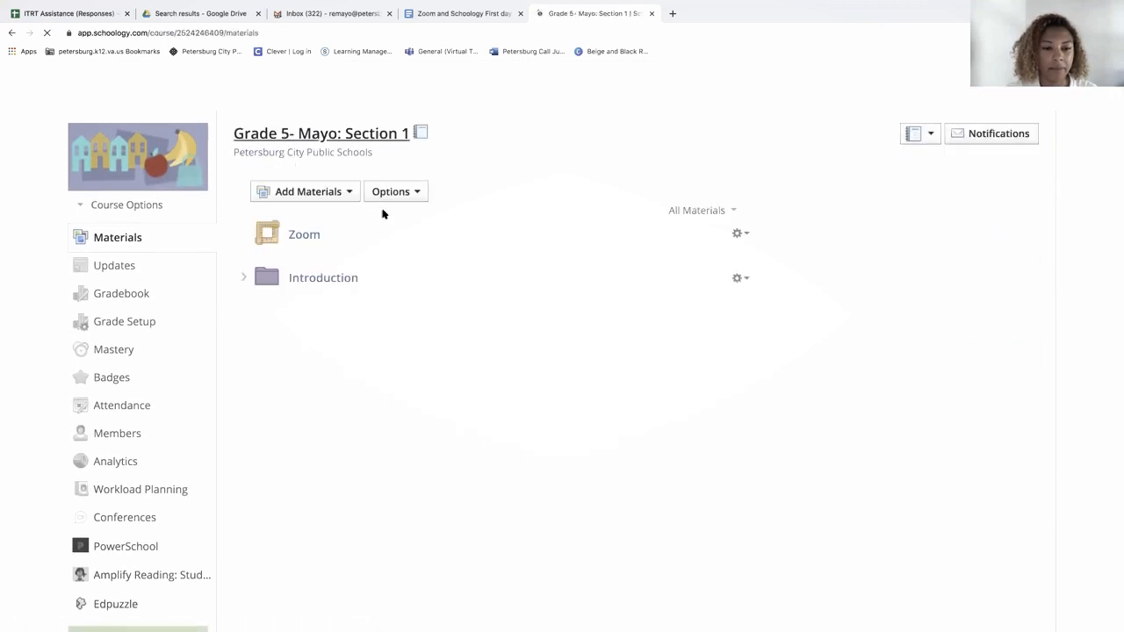
{"action": "left_click", "coordinate": [300, 237]}
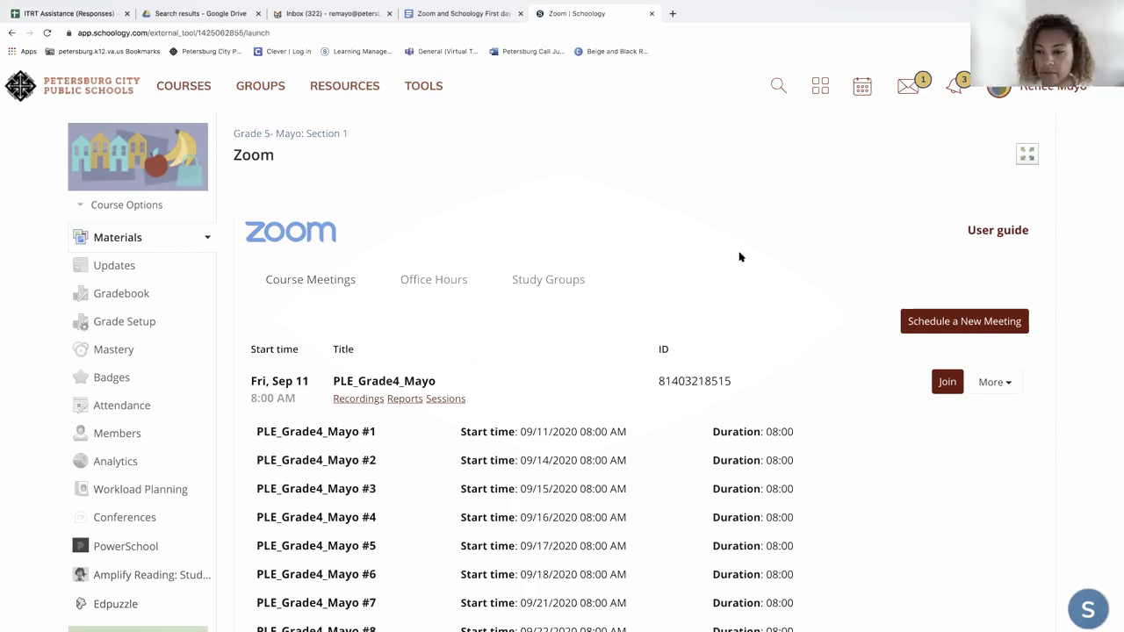
{"action": "scroll", "coordinate": [740, 255], "scroll_direction": "down", "scroll_amount": 5}
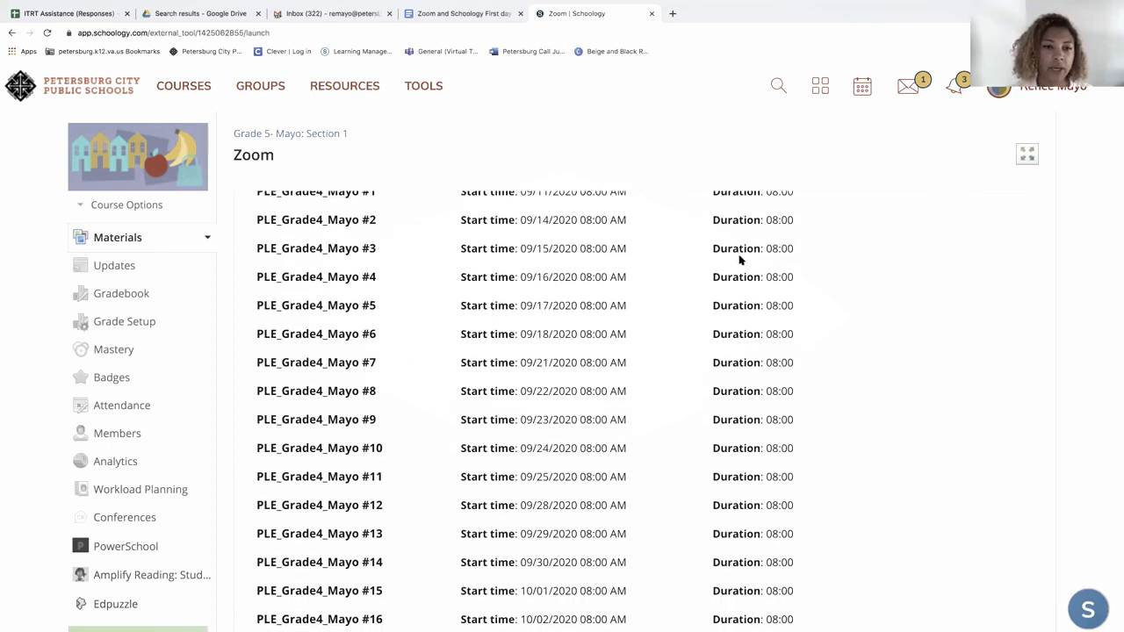
- Open the overview of available courses
{"action": "left_click", "coordinate": [194, 88]}
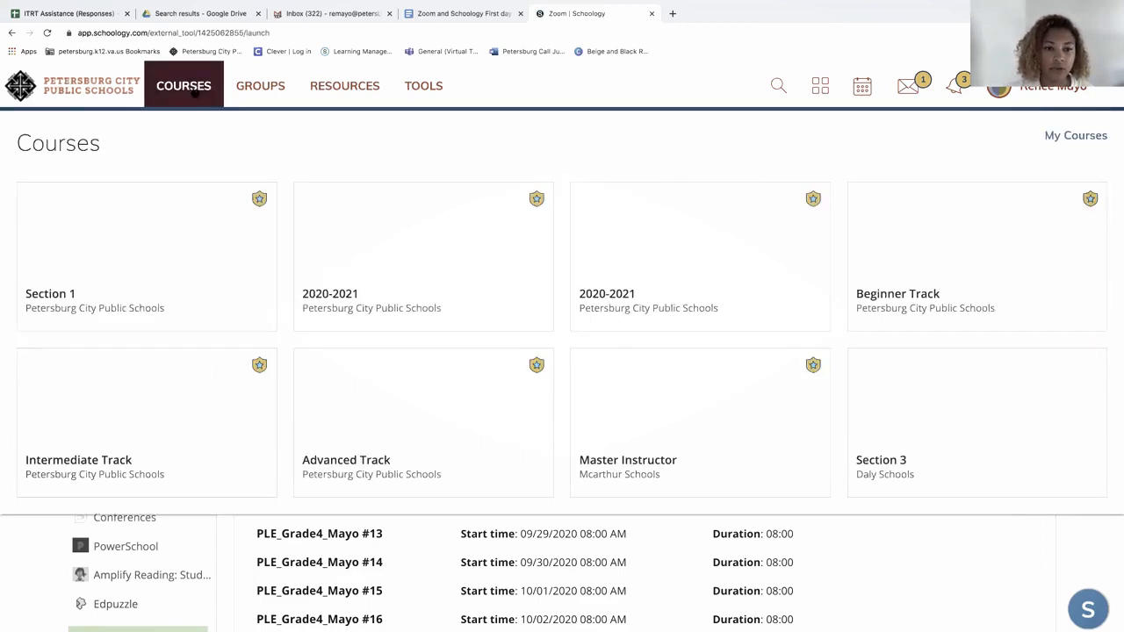